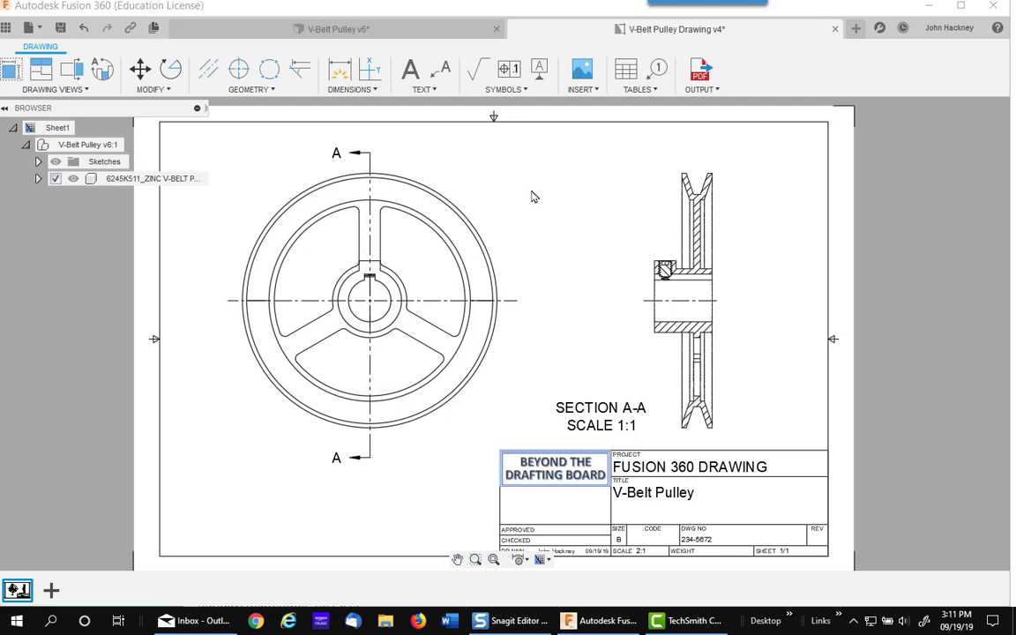
Switch from the pulley drawing to the V-Belt Pulley v6 3D model tab
click(357, 36)
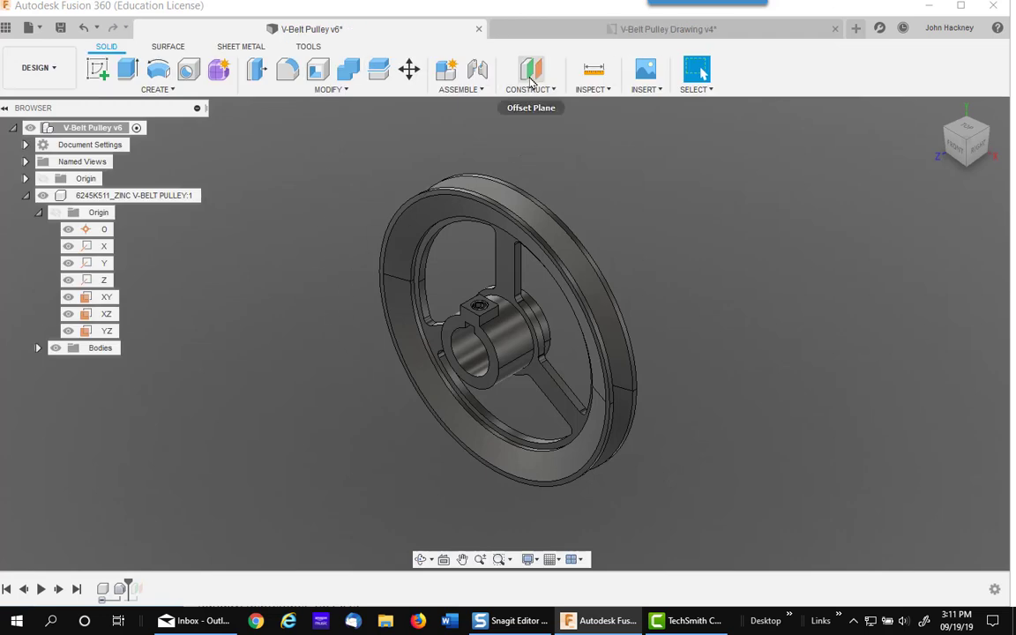
Create Plane5, an offset construction plane at -0.001 in from the YZ origin plane
click(531, 71)
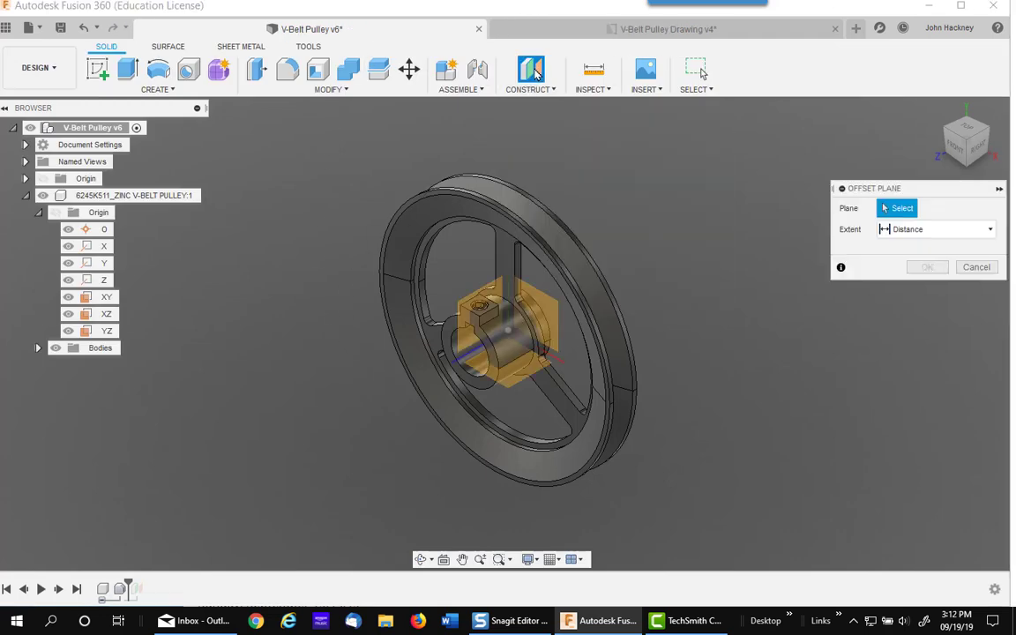
click(474, 304)
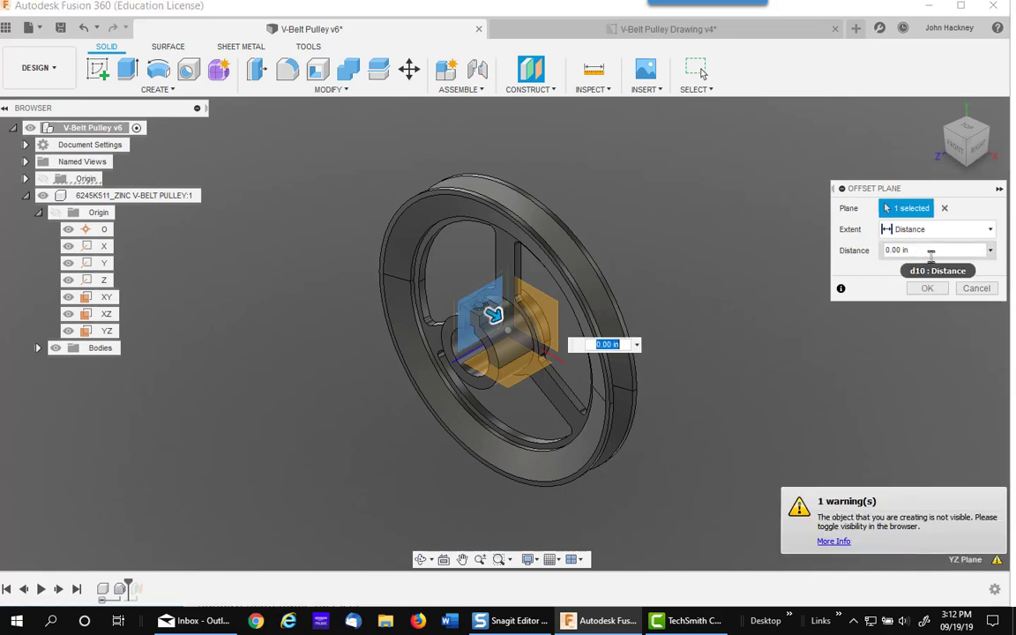
click(897, 251)
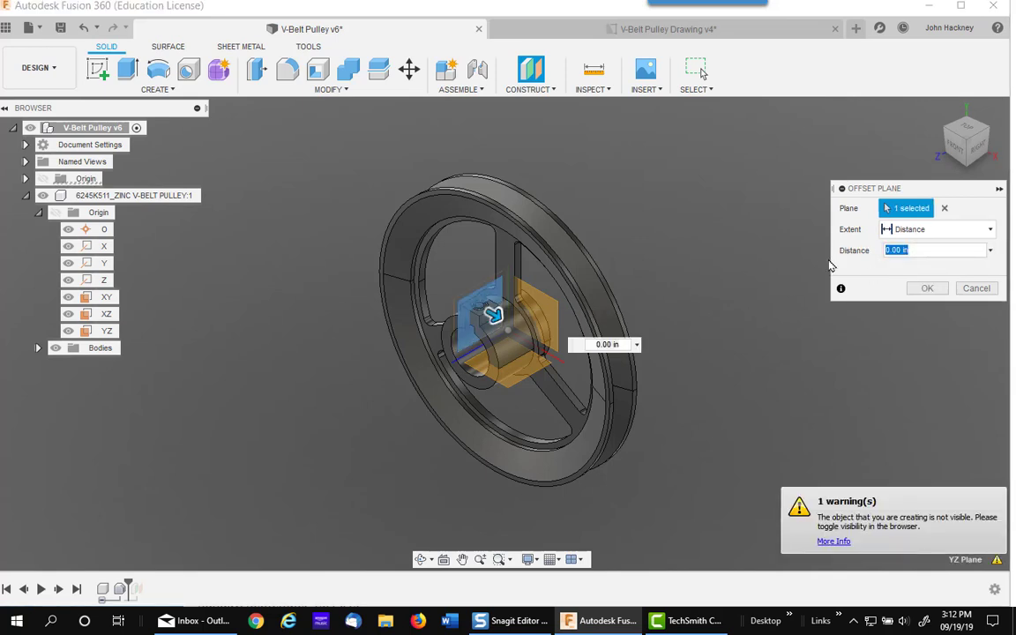
text(-.001)
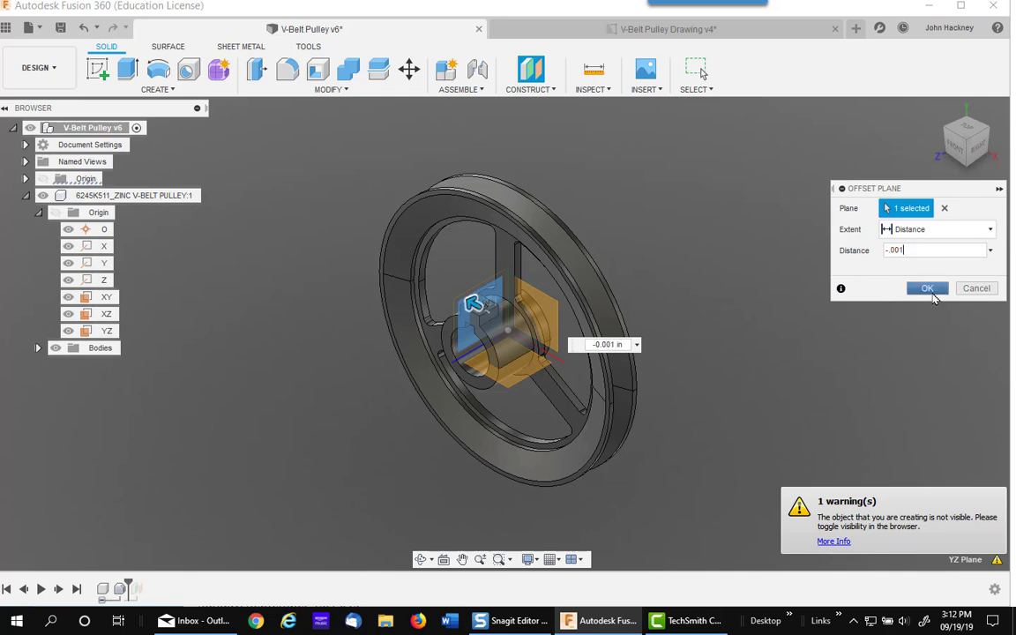
click(924, 288)
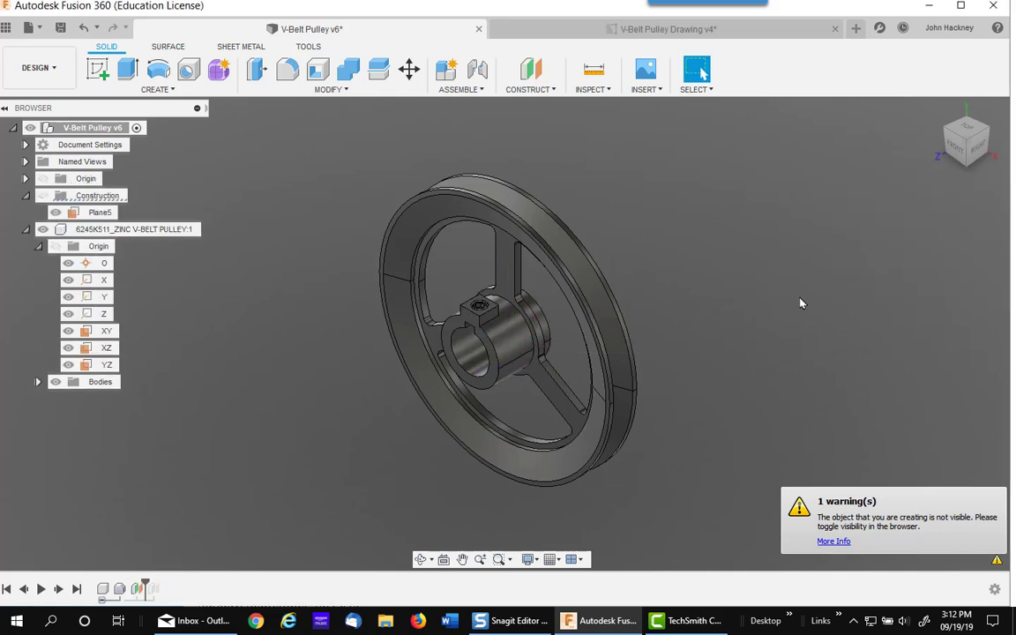
Start a new sketch on Plane5 with Slice turned on to reveal the cross-section
right_click(89, 214)
click(155, 242)
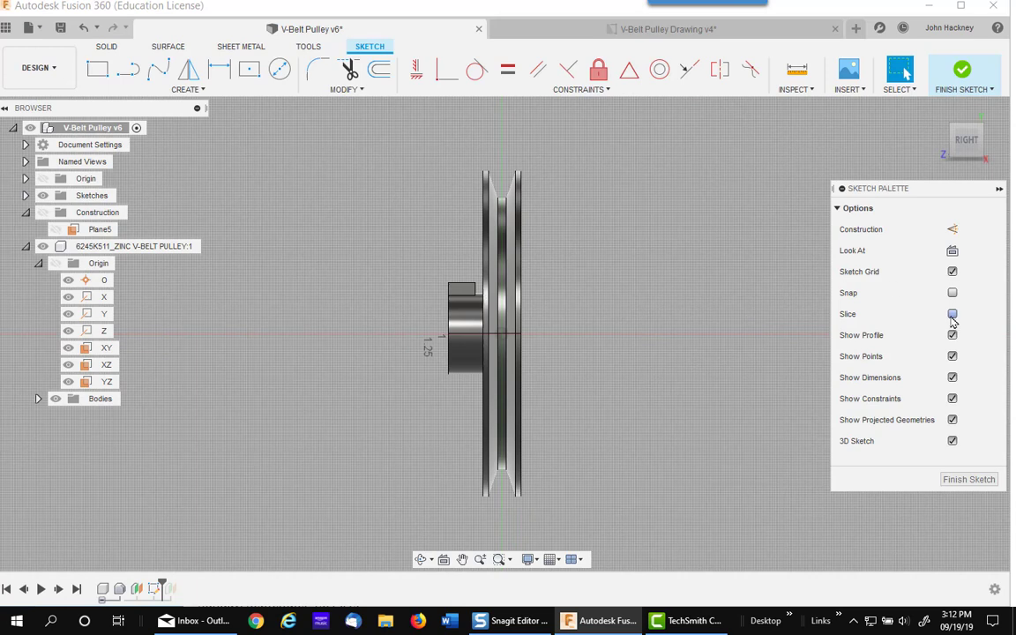
click(952, 314)
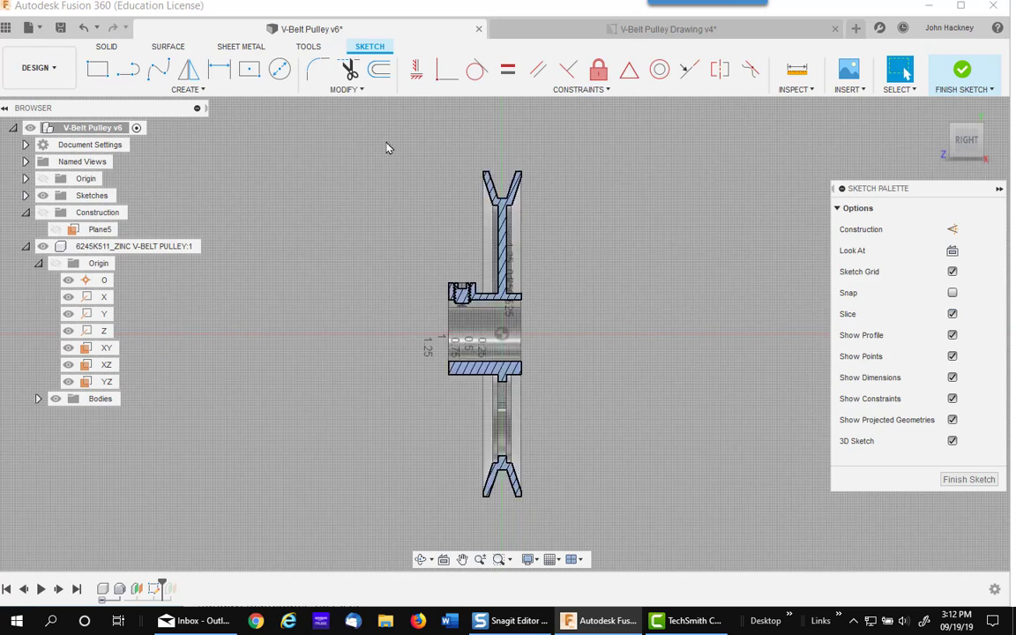
Draw one line across the top belt groove and another across the bottom groove
click(128, 69)
scroll(441, 190, up, 2)
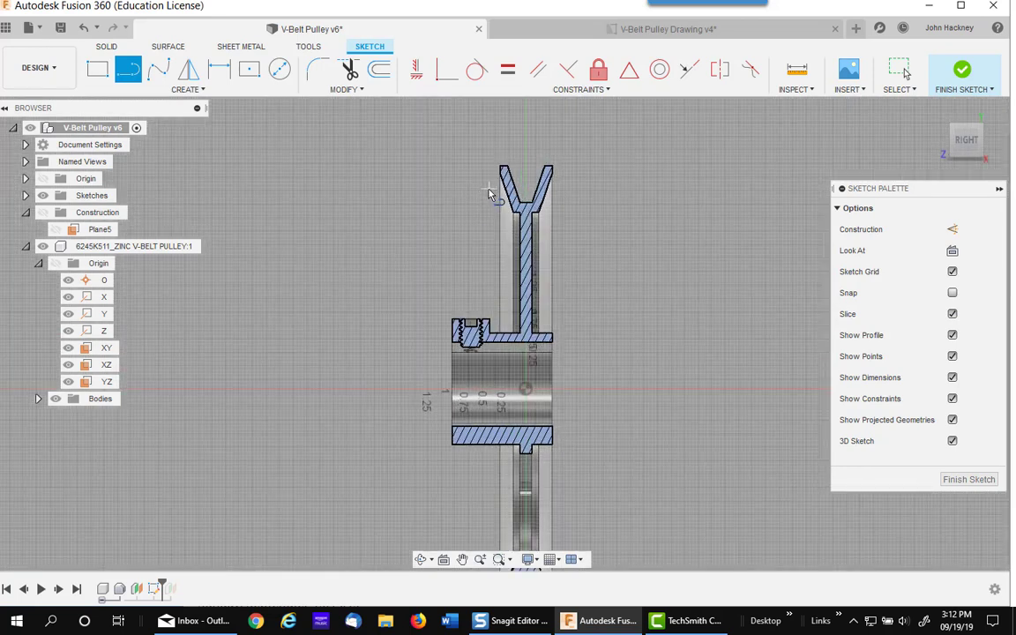
click(486, 189)
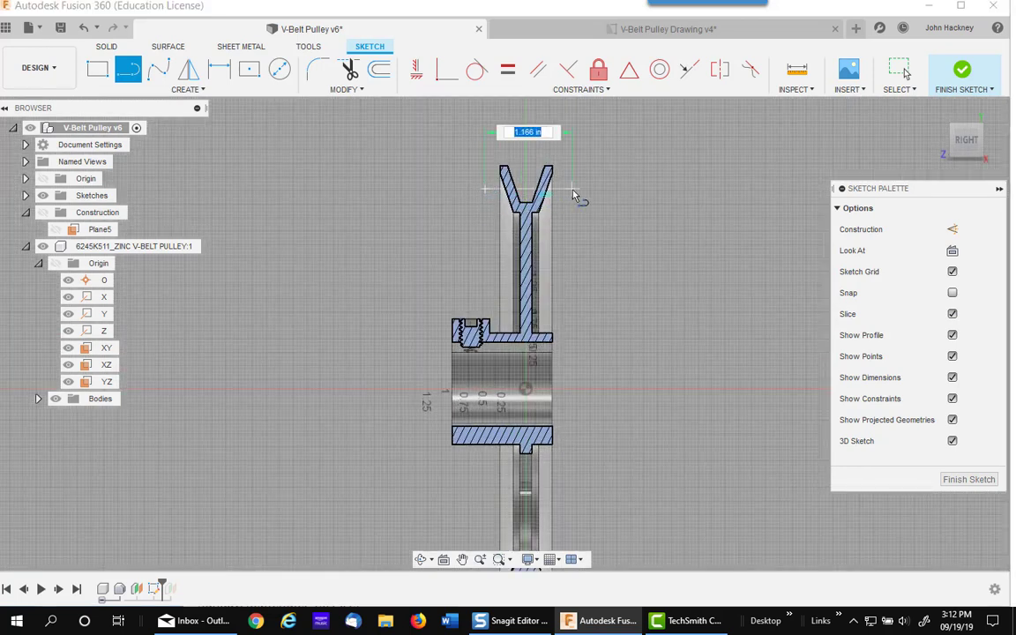
click(574, 190)
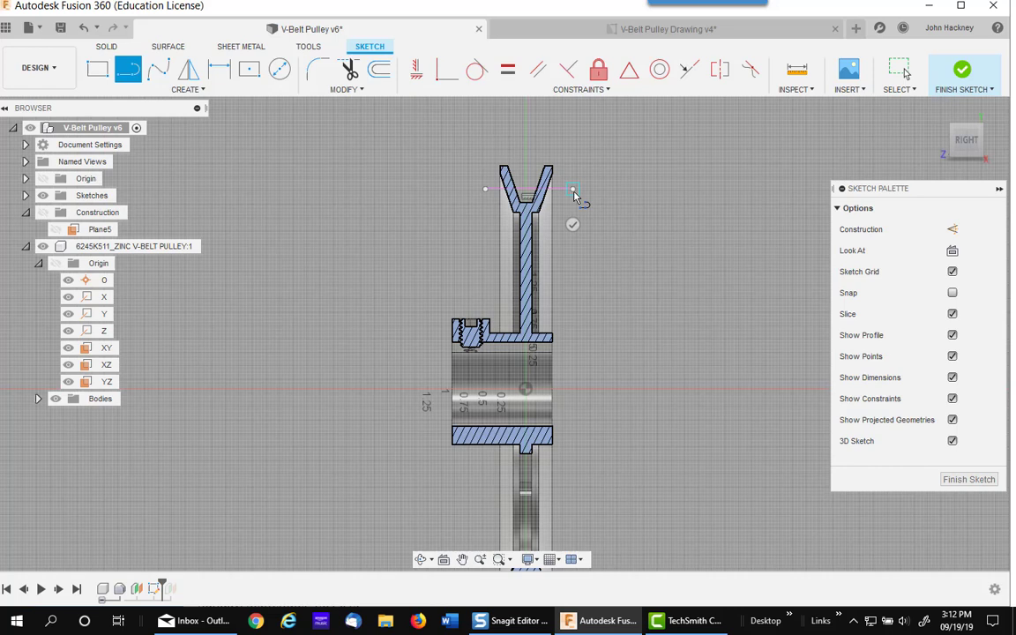
key(Escape)
middle_drag(617, 420, 636, 193)
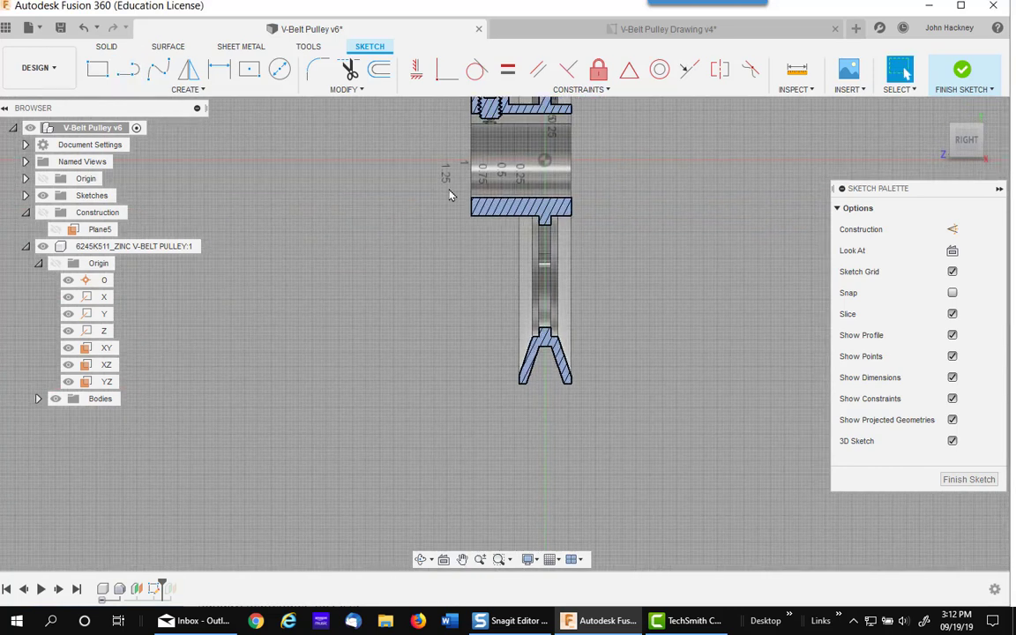
click(128, 68)
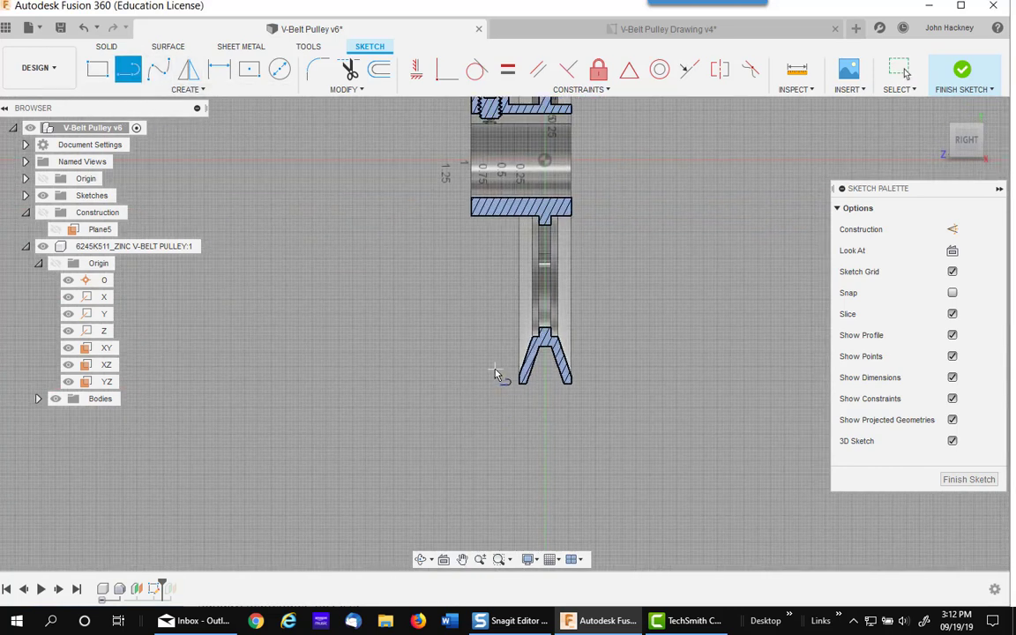
click(493, 366)
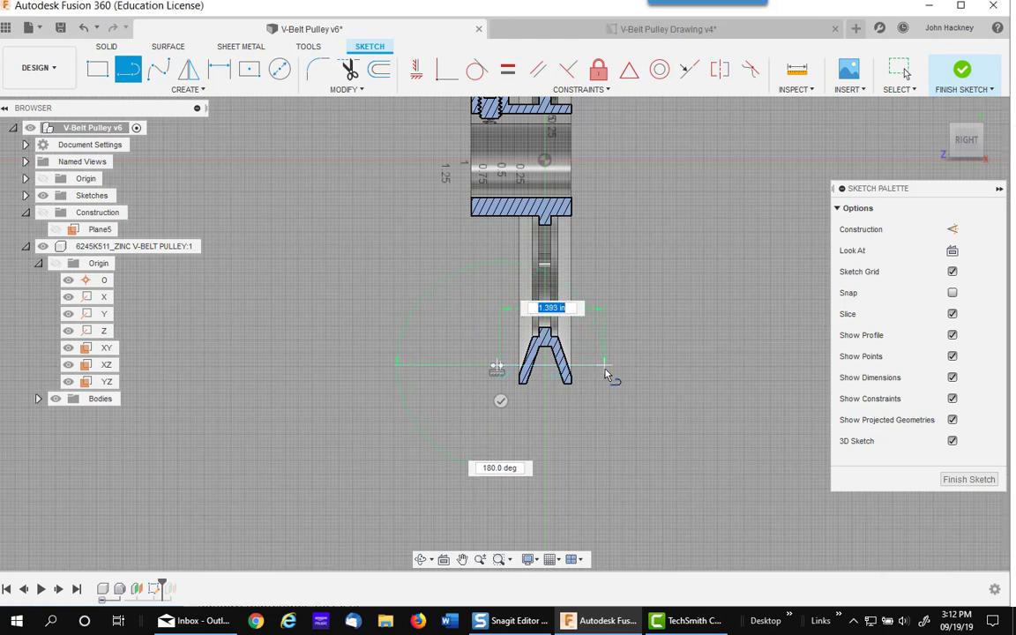
click(604, 365)
key(Escape)
scroll(644, 281, down, 2)
middle_drag(643, 281, 524, 408)
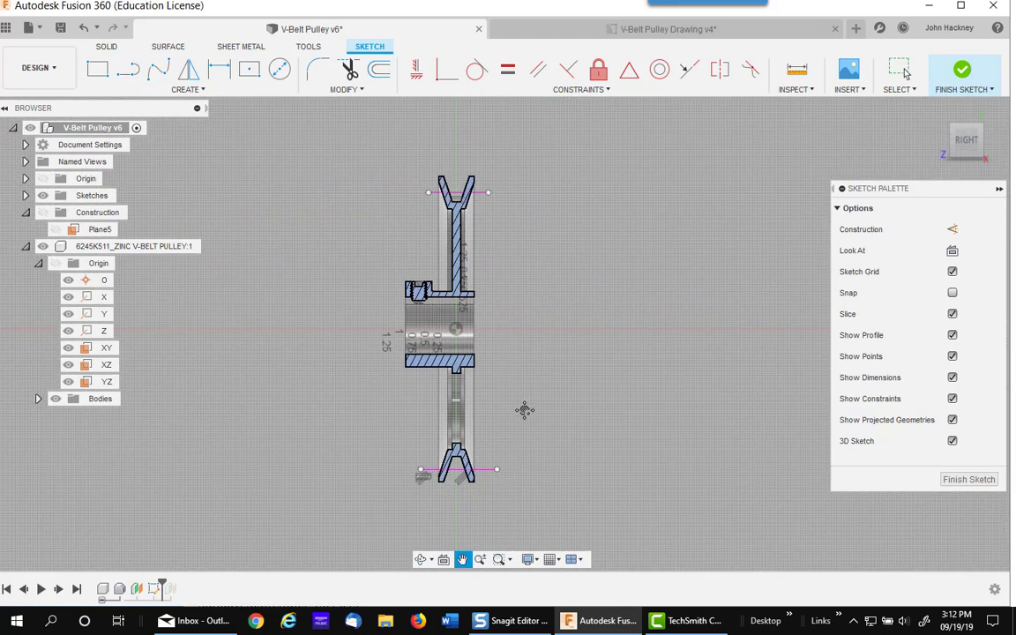
Make both groove lines horizontal, align their left ends vertically, and shift their right ends left
click(416, 69)
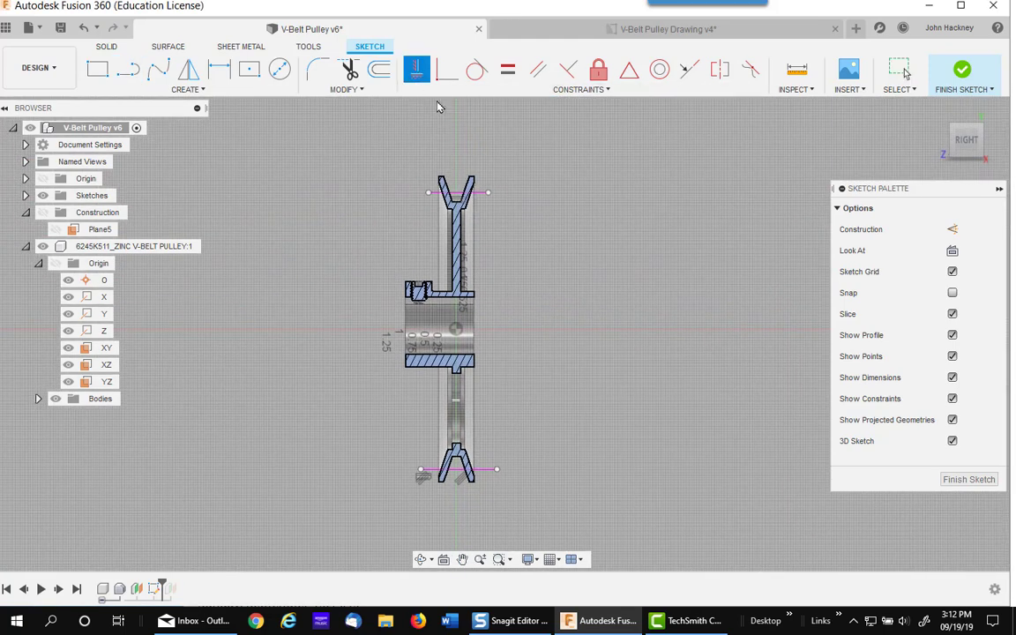
click(488, 193)
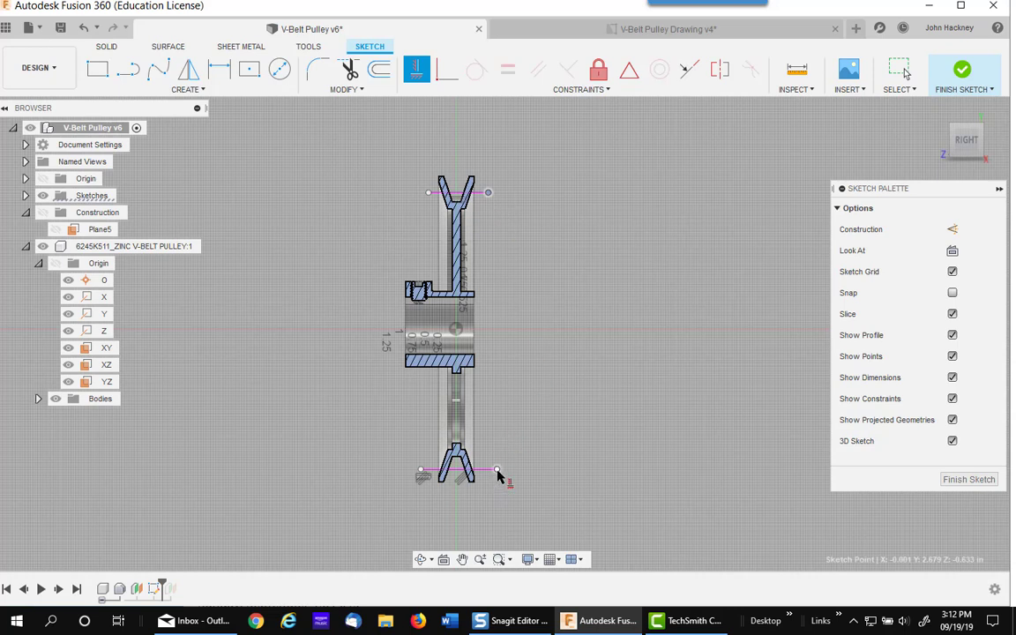
click(499, 470)
click(438, 192)
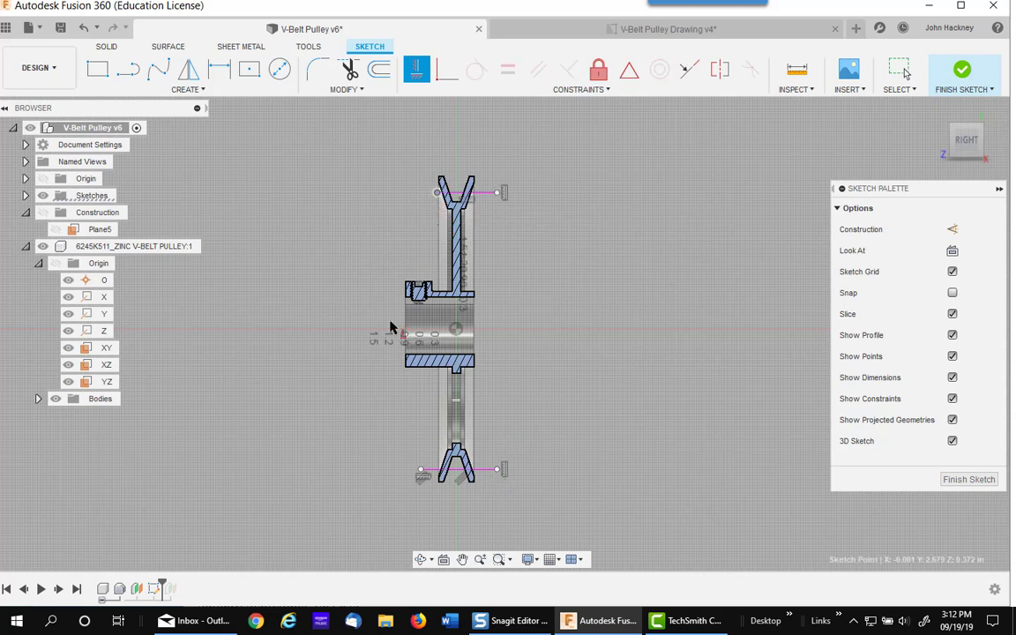
click(421, 471)
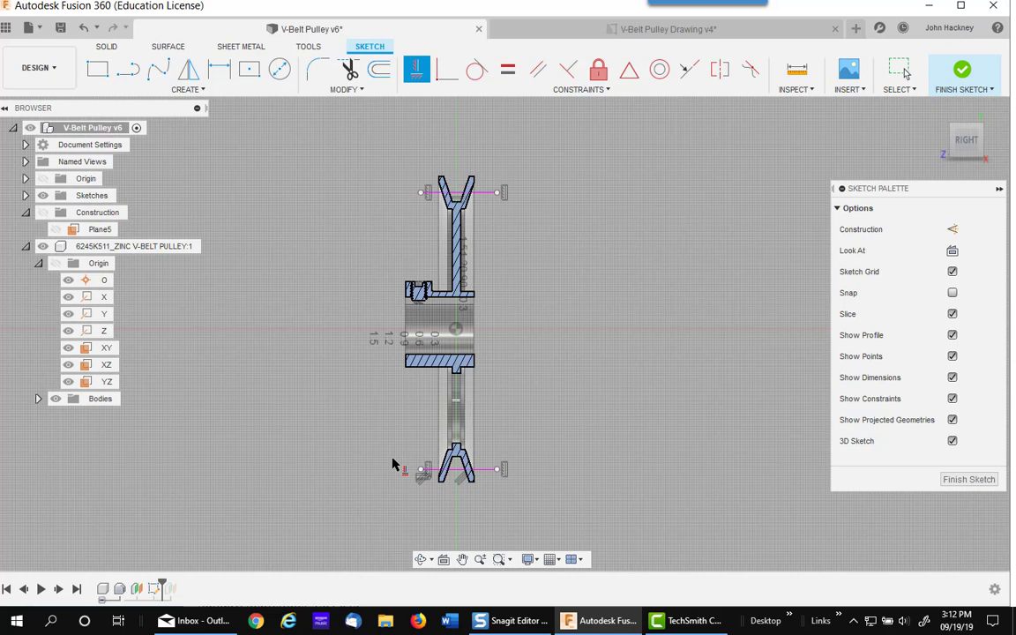
key(Escape)
drag(498, 195, 494, 197)
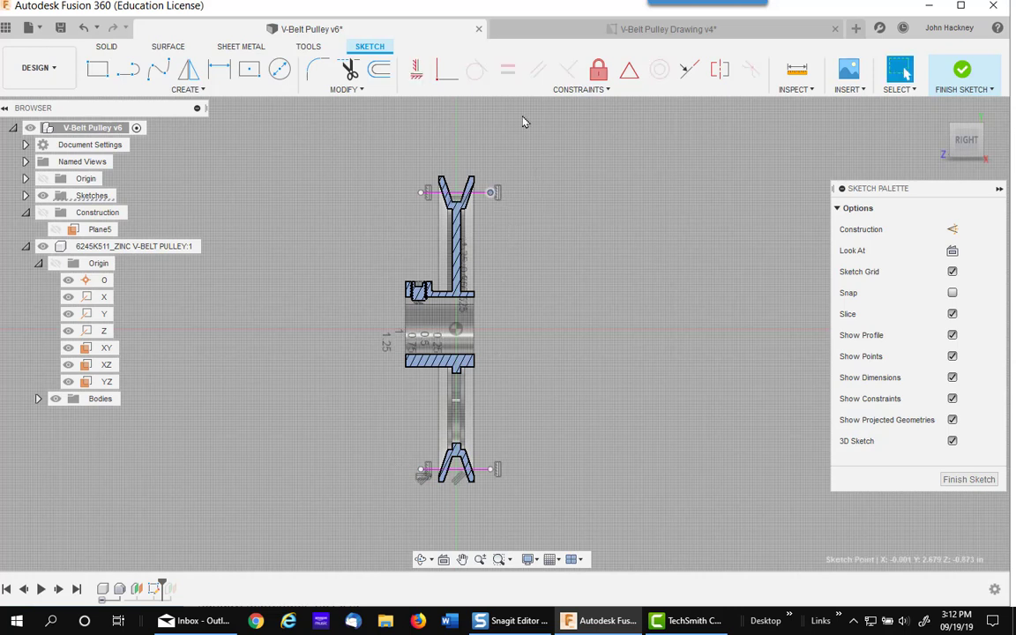
Dimension the top groove line to the hub centre point as 5.75
click(219, 71)
scroll(415, 220, up, 2)
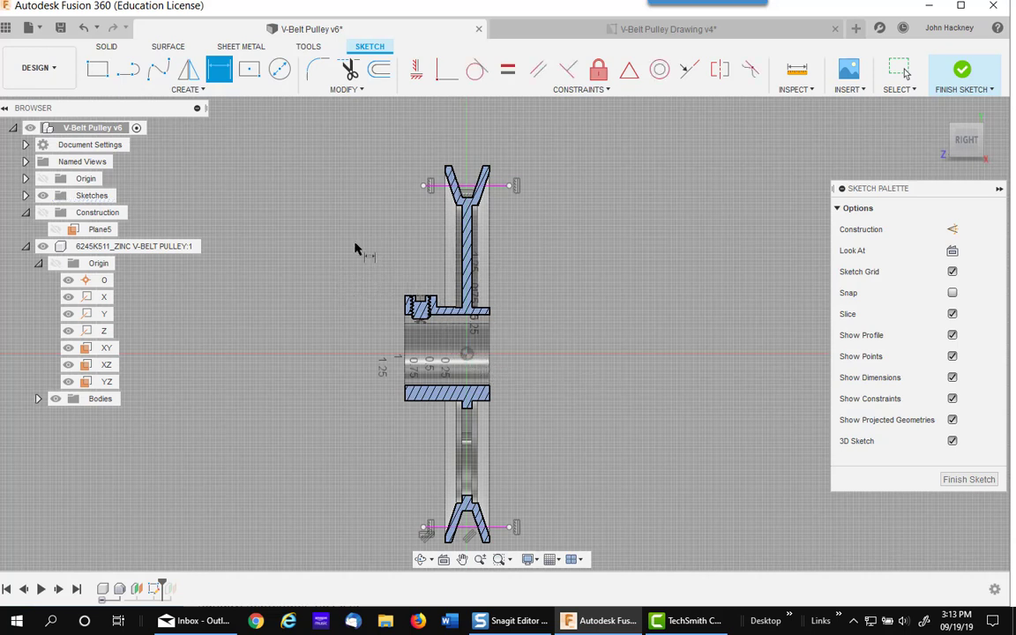
click(430, 185)
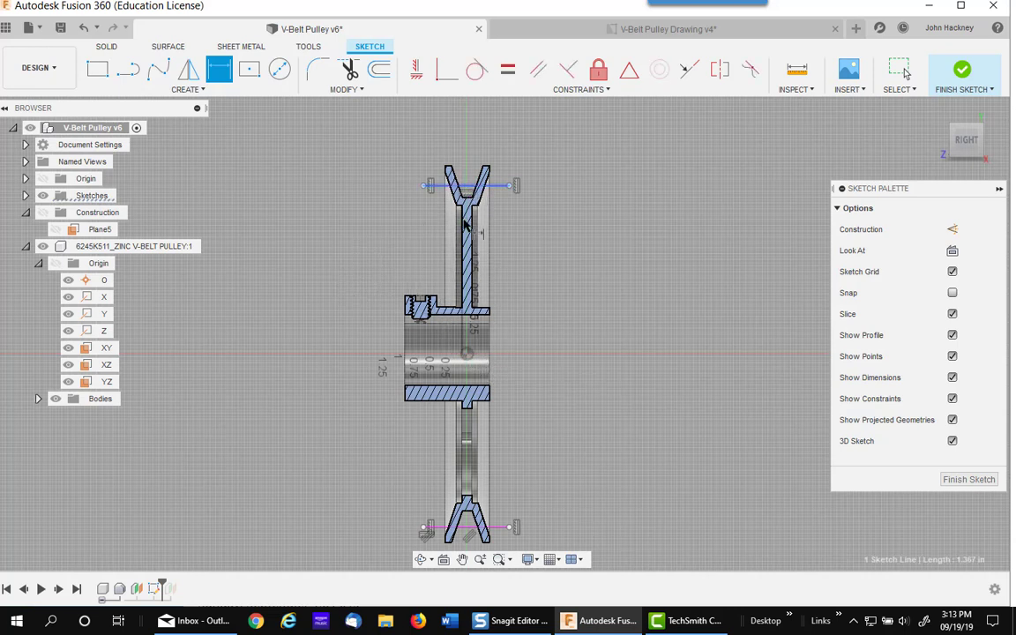
click(466, 353)
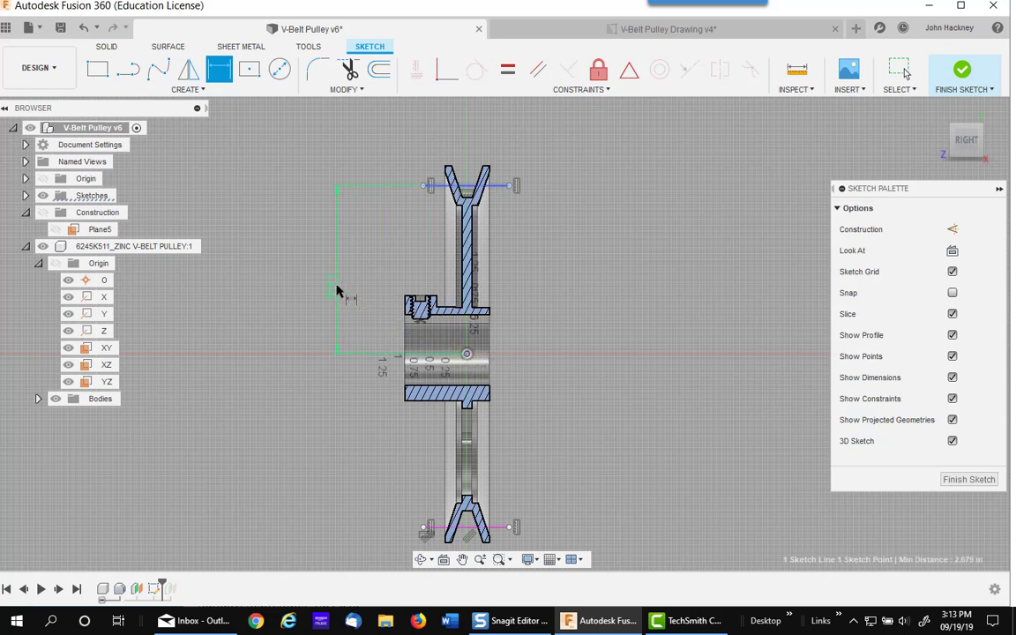
click(337, 291)
text(5.75)
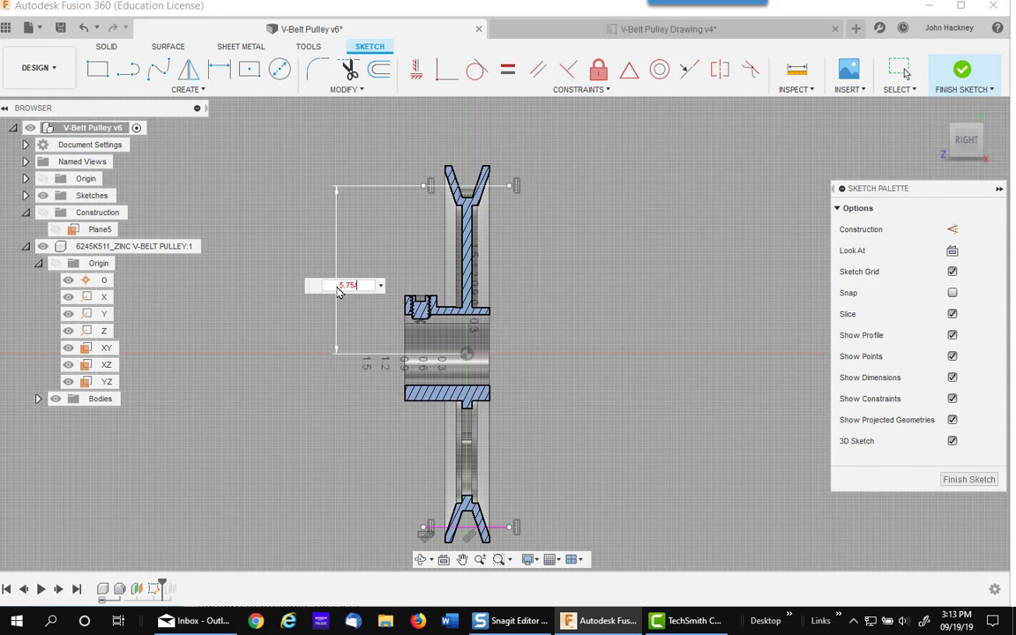
key(Return)
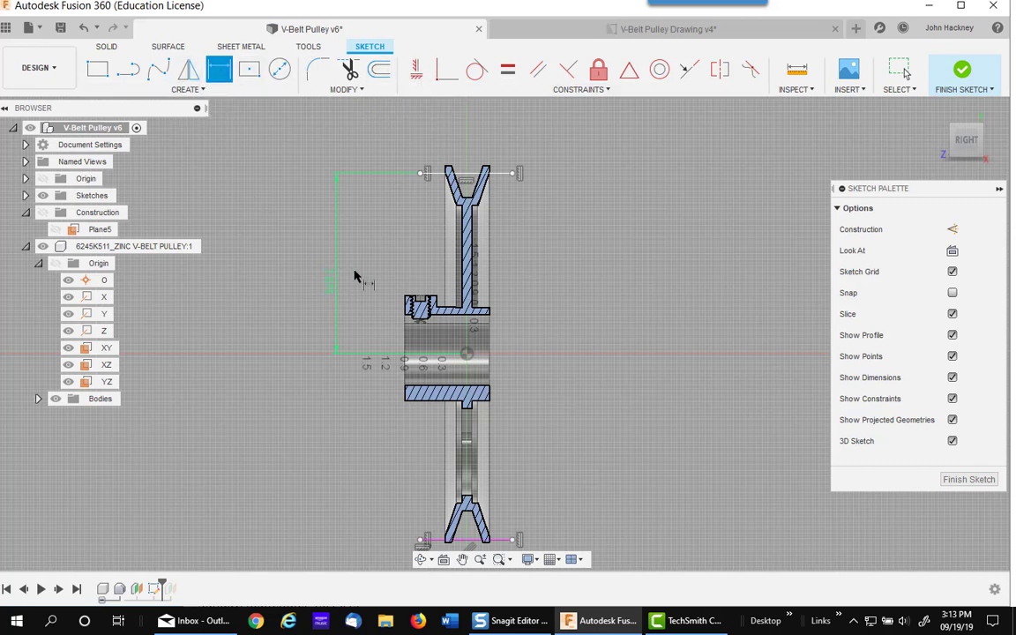
Add the d13 dimension to the vertical sketch line, left of the line
middle_drag(591, 414, 612, 294)
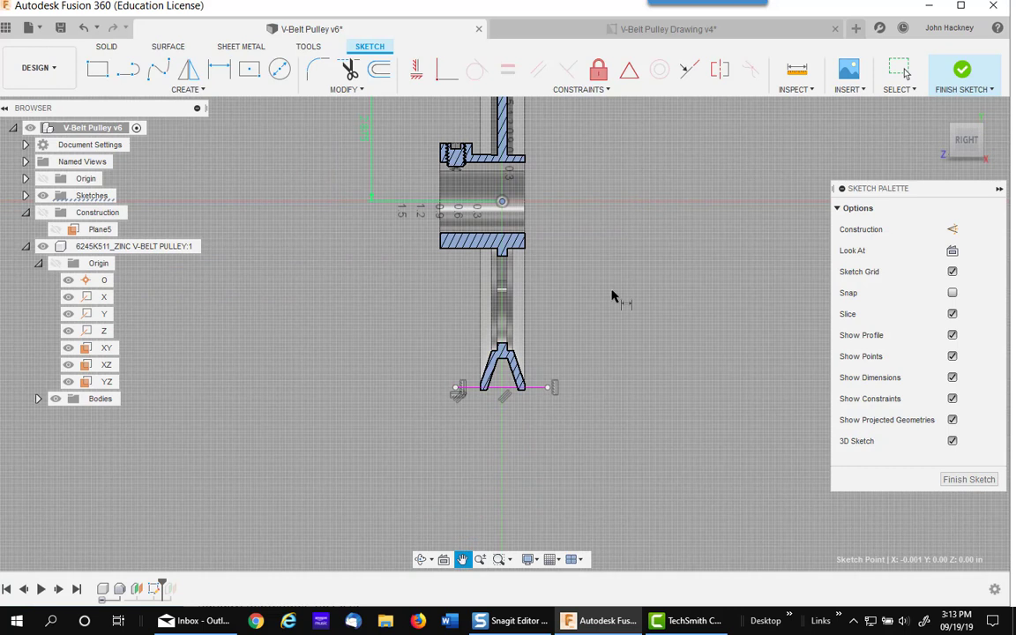
click(370, 319)
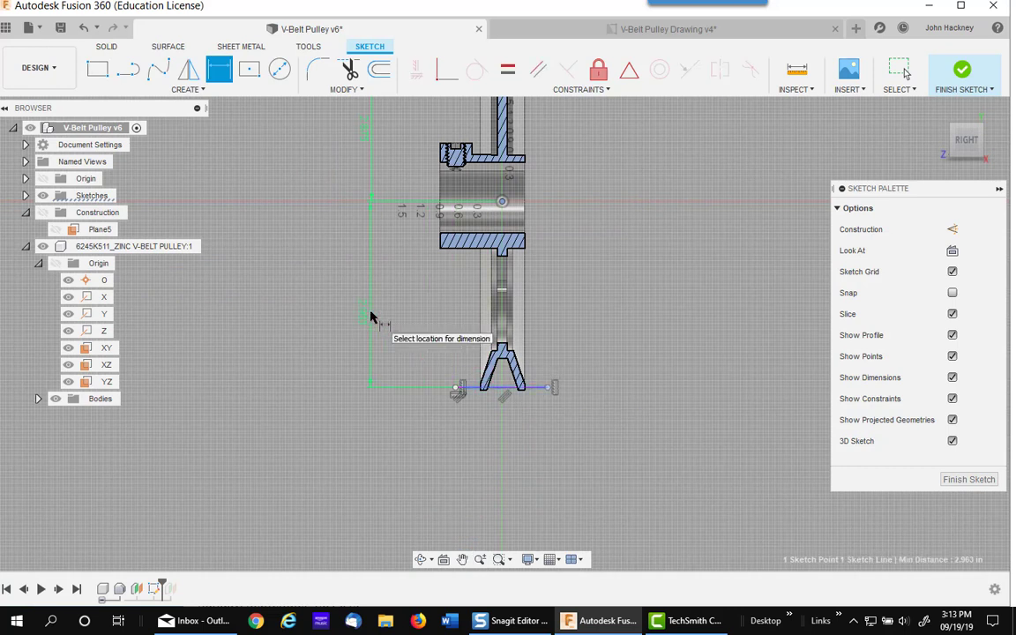
click(363, 310)
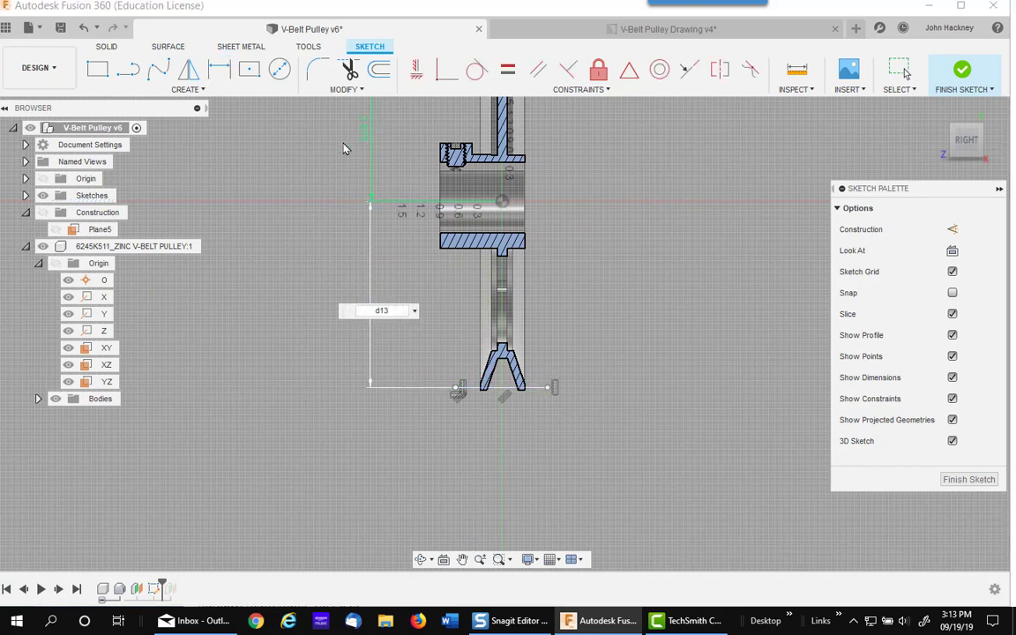
key(Return)
scroll(633, 244, down, 1)
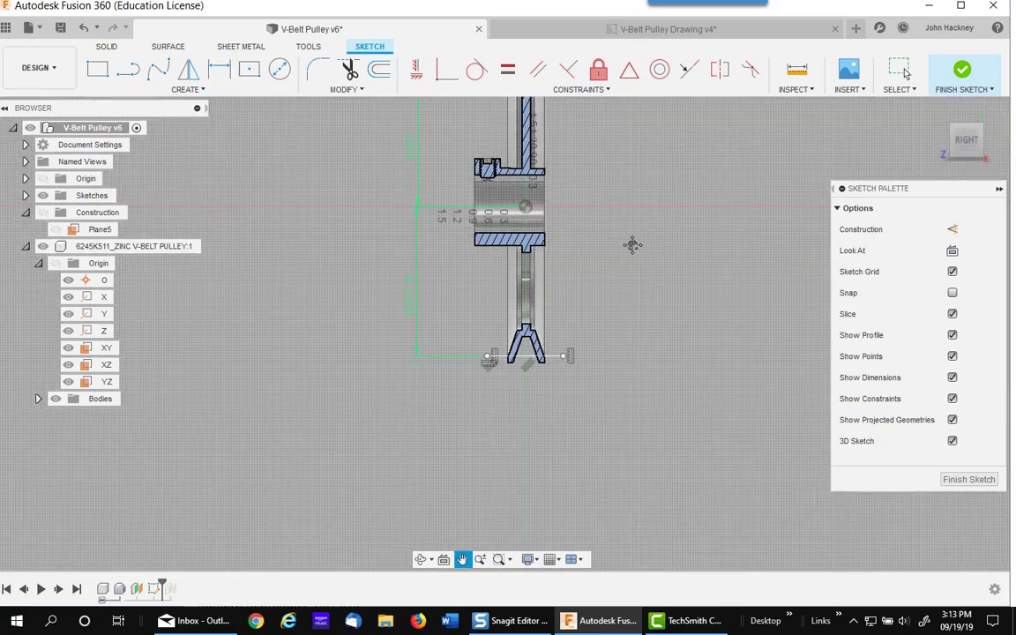
middle_drag(632, 245, 567, 374)
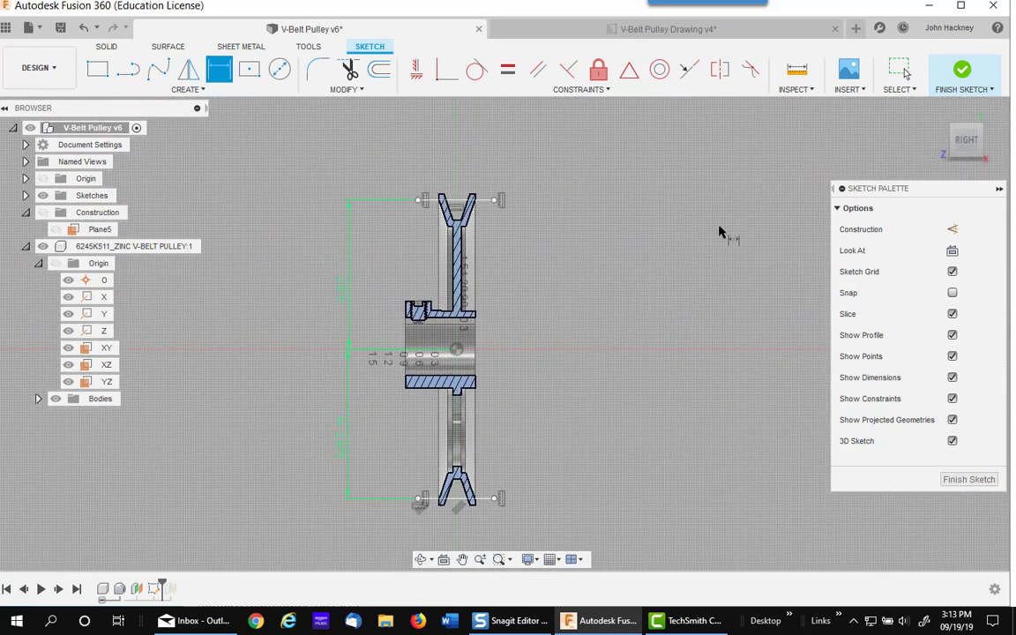
Finish the sketch, save the model as v7, and go to the V-Belt Pulley Drawing
click(963, 69)
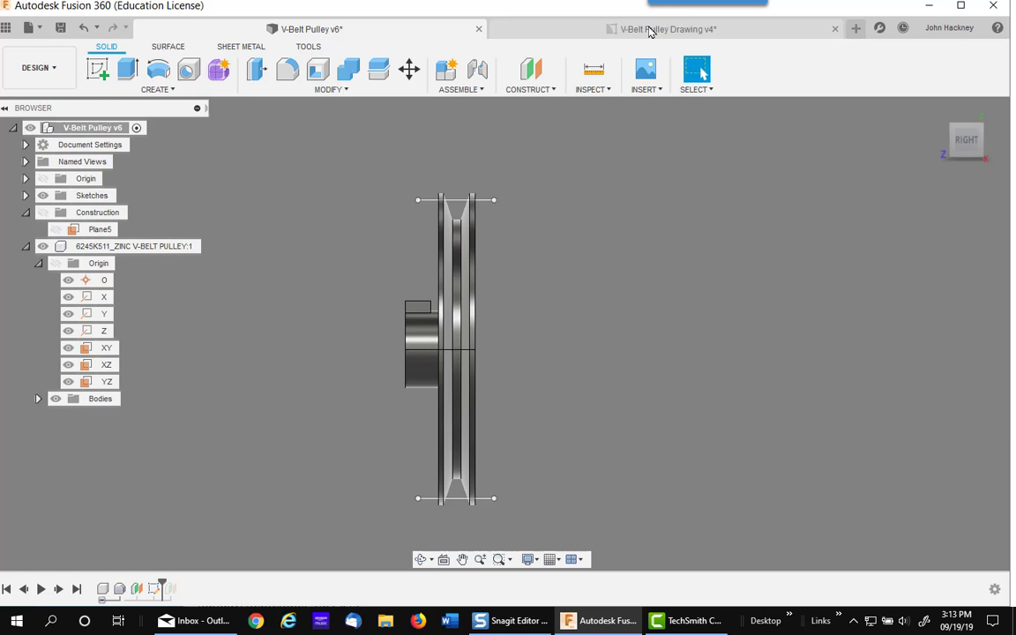
click(61, 28)
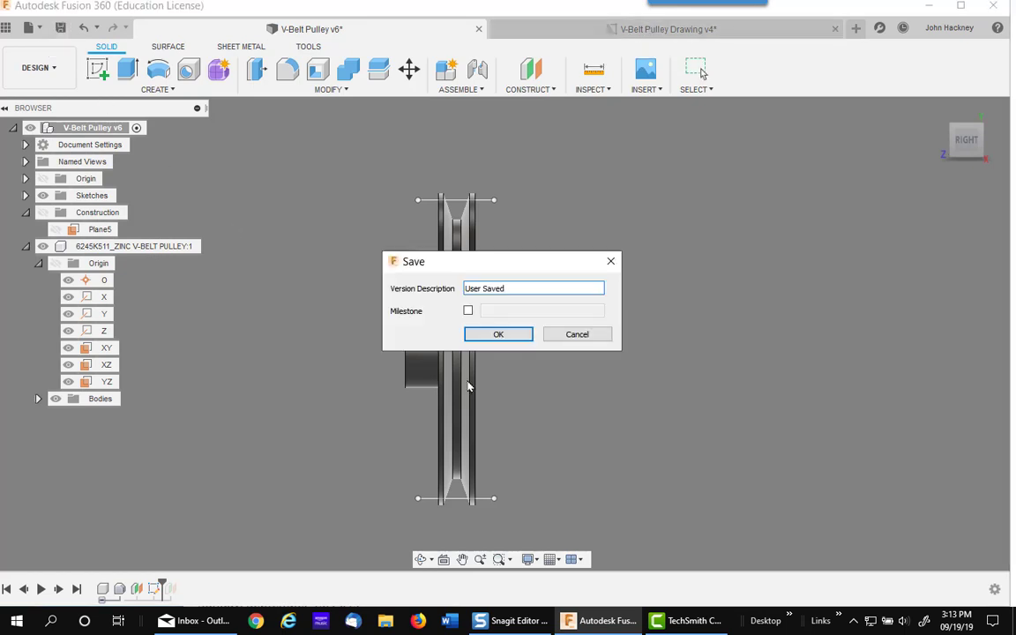
click(499, 336)
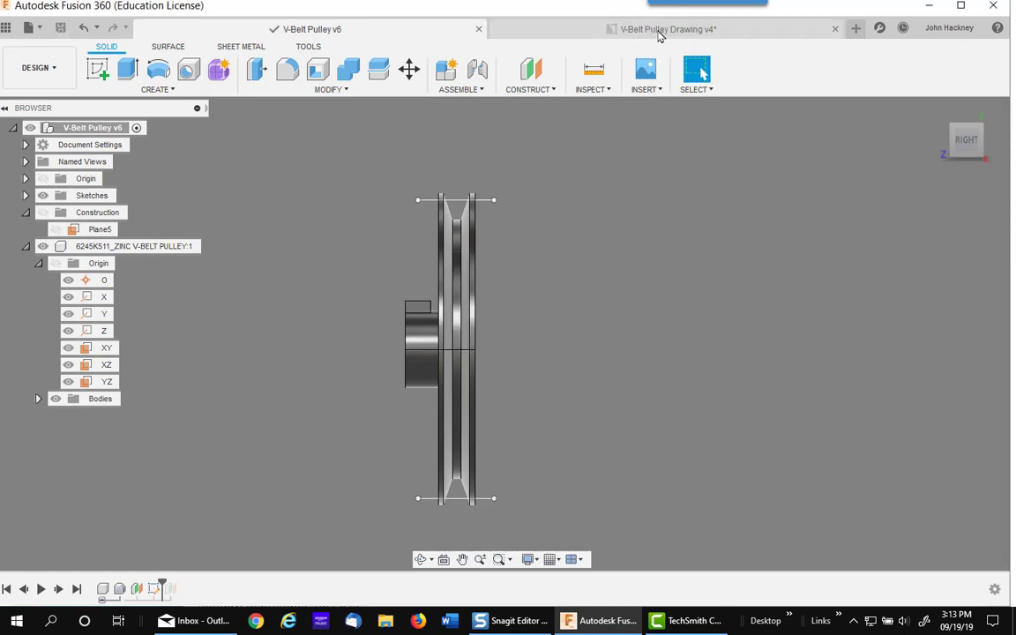
click(596, 29)
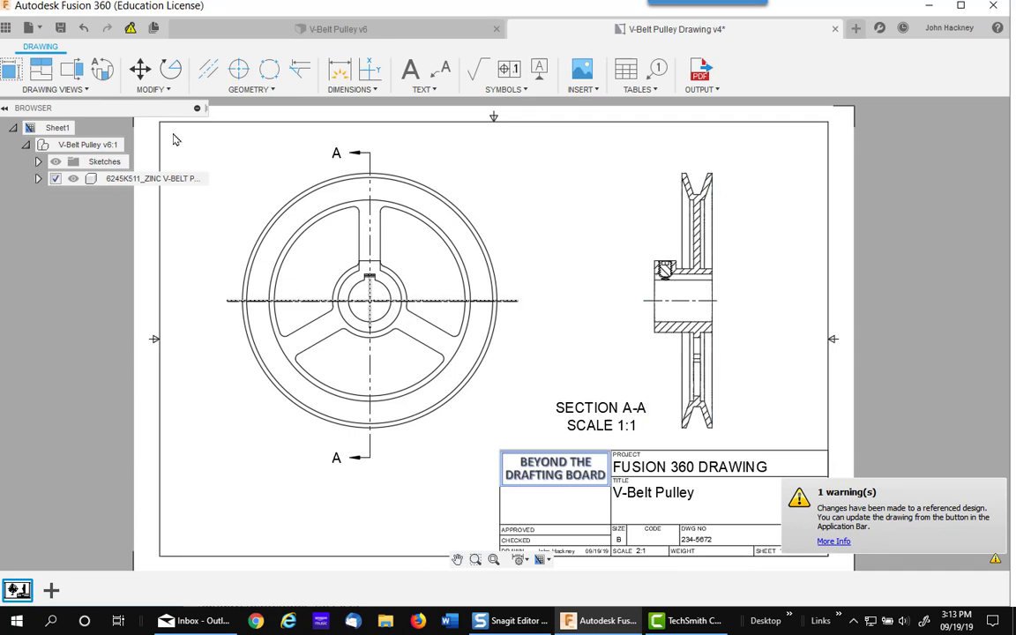
Update the drawing to pulley v7 and make Sketch8 visible from the Sketches folder
click(130, 30)
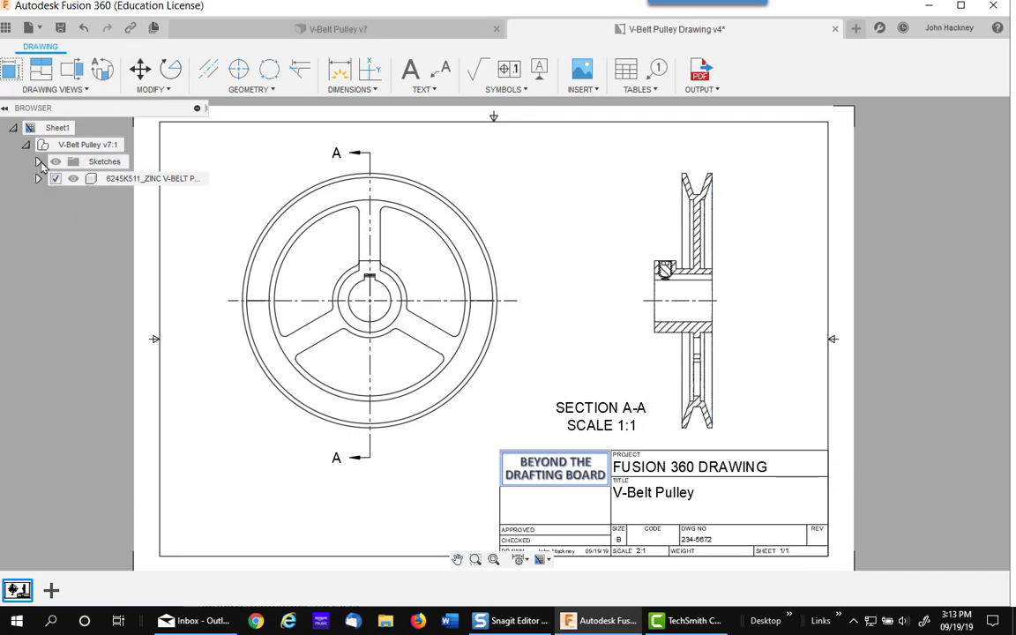
click(38, 162)
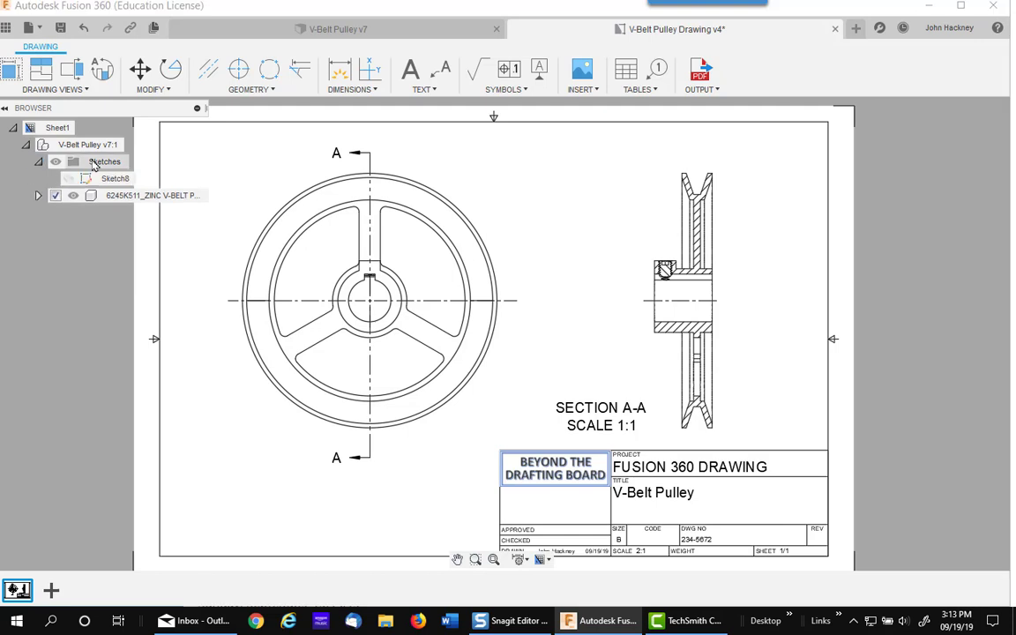
click(71, 180)
click(70, 179)
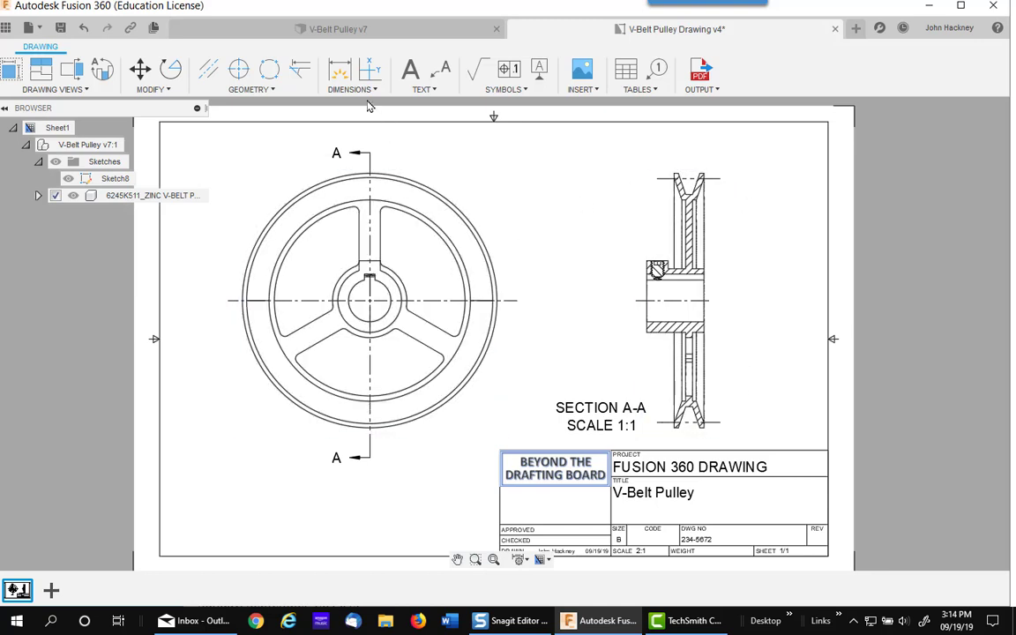
Dimension the pitch line's top and bottom ends as 5.75, placed right of the section
click(339, 70)
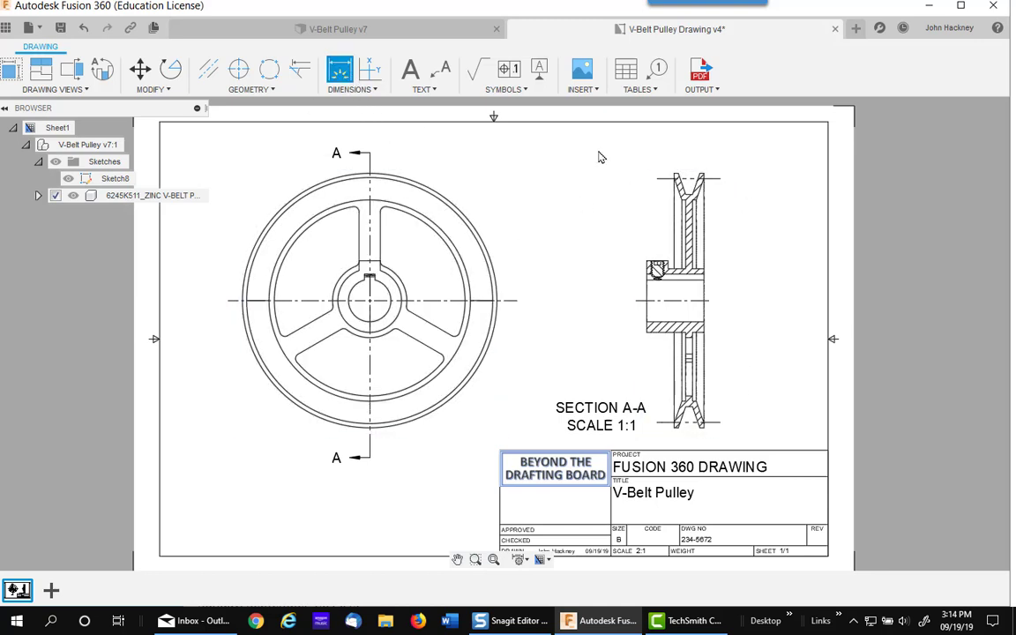
click(720, 178)
click(720, 424)
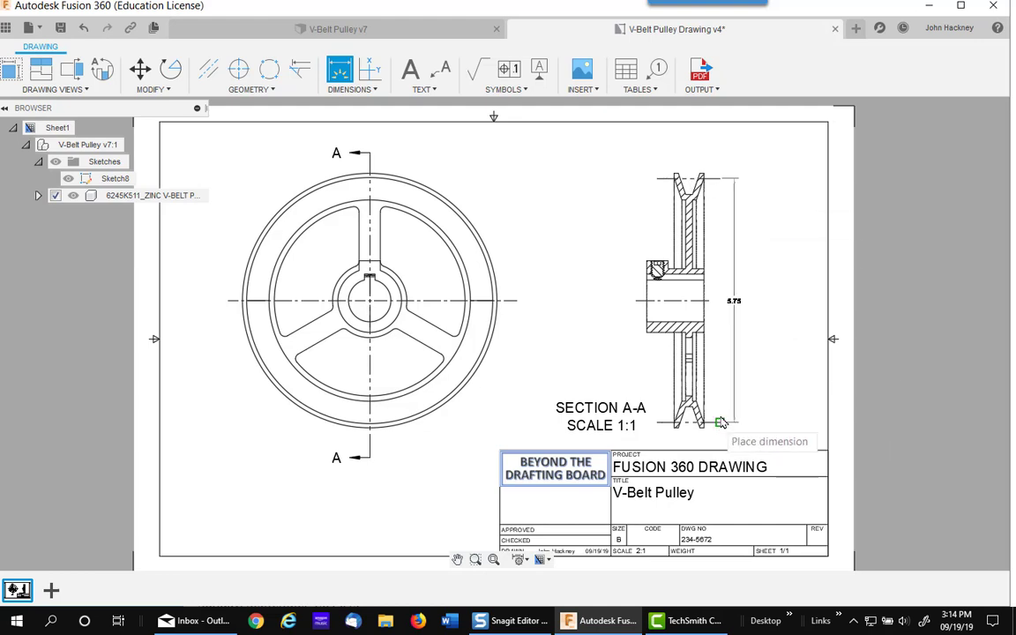
click(764, 335)
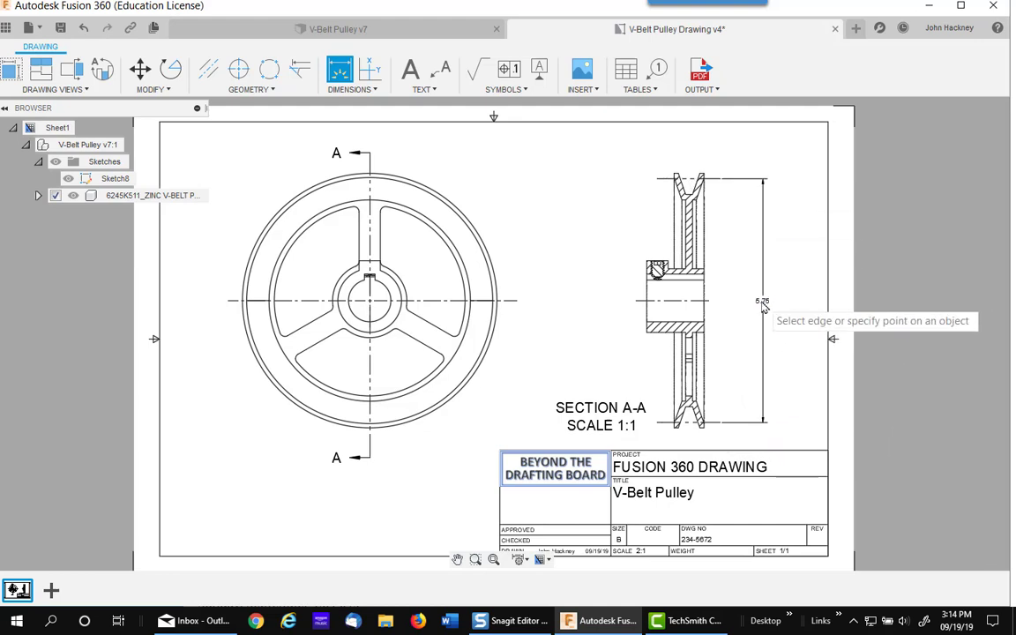
key(Escape)
Edit the 5.75 dimension text to read '5.75 PD'
scroll(762, 302, up, 5)
double_click(745, 294)
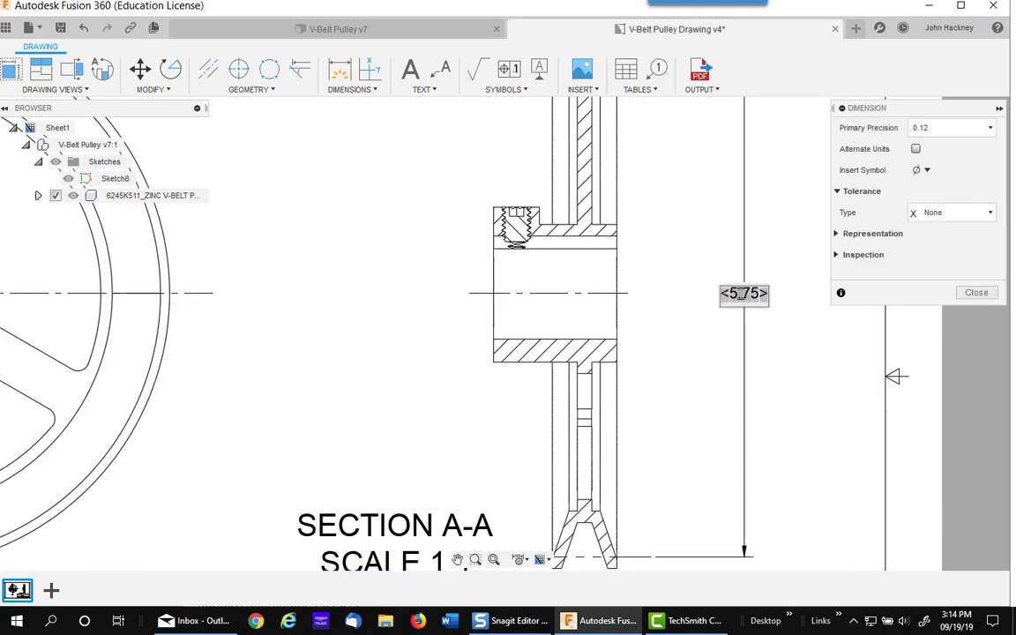
click(918, 169)
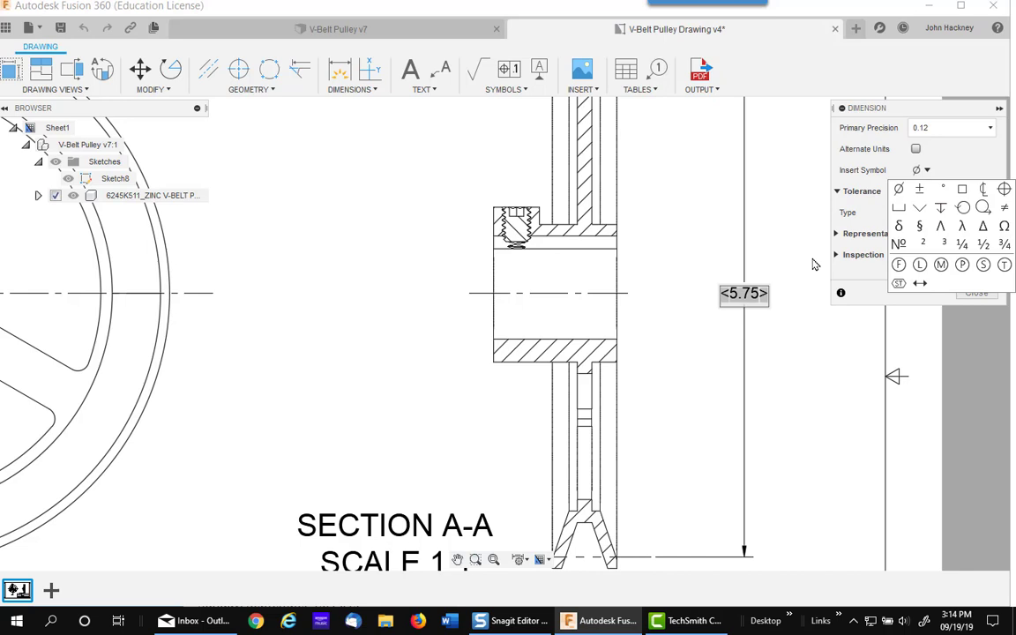
click(767, 302)
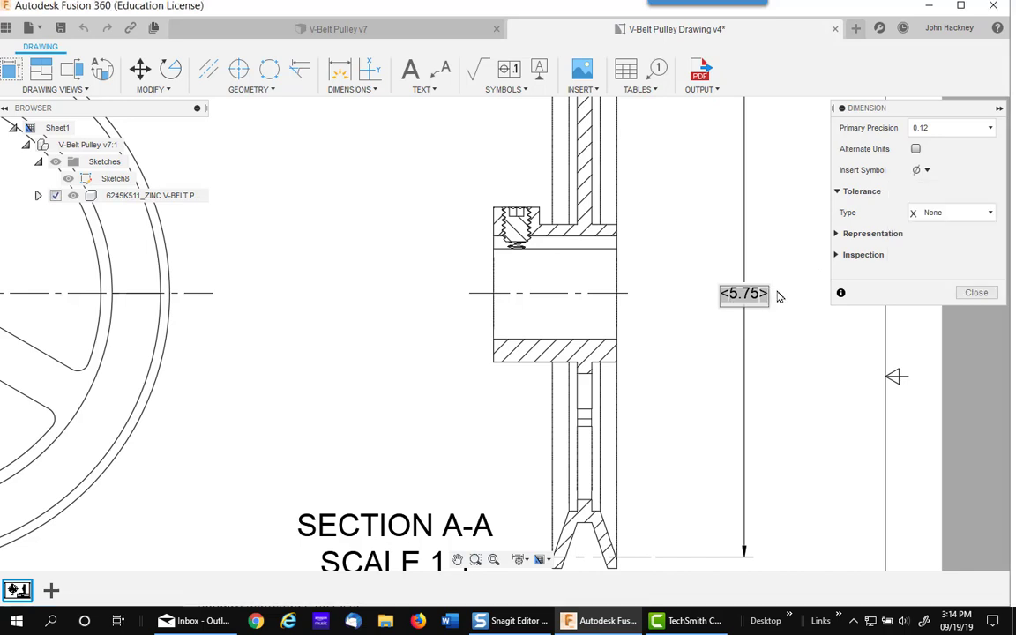
text(PD)
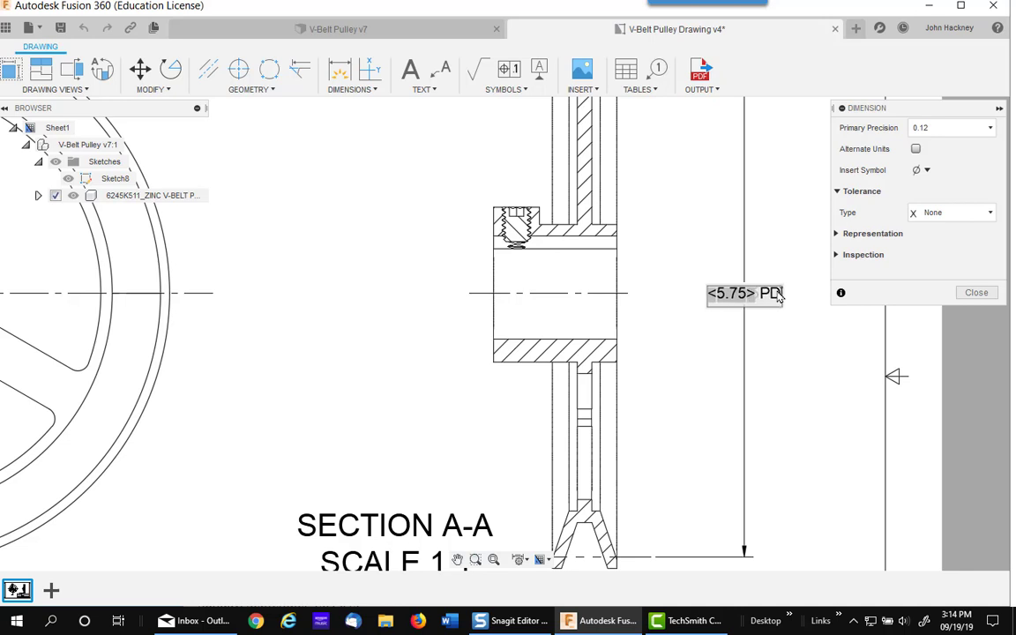
click(975, 292)
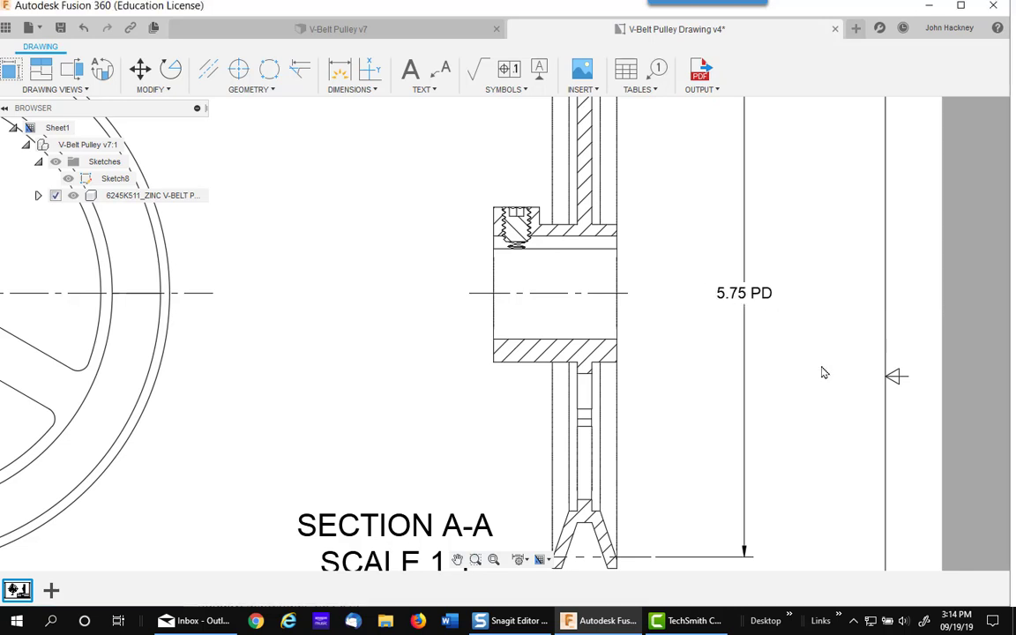
scroll(718, 431, down, 2)
Begin a dimension at the keyway corner, then cancel it unfinished
scroll(718, 432, down, 1)
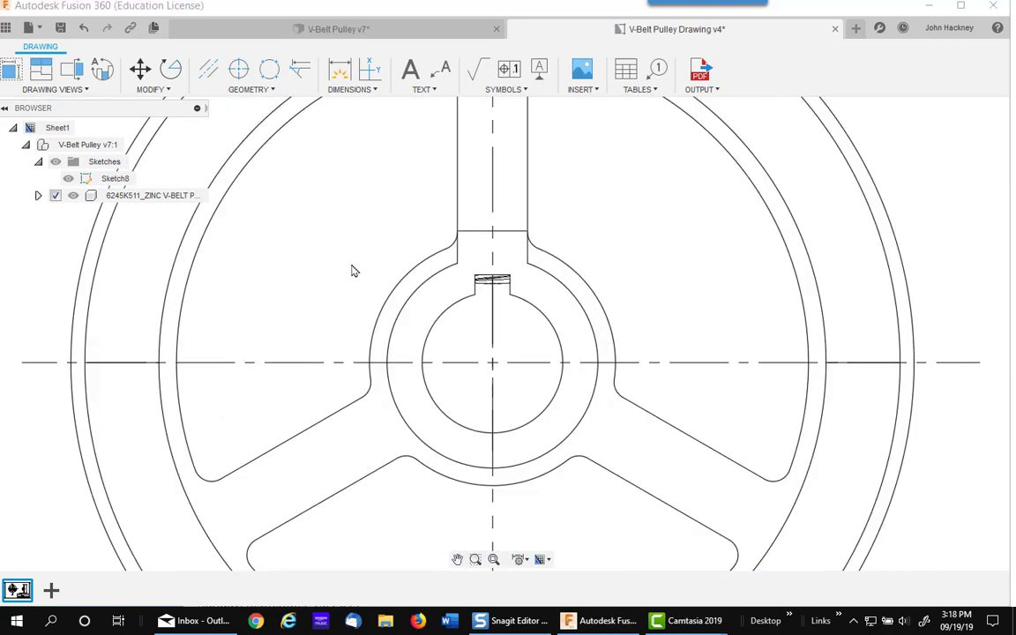
scroll(351, 271, up, 1)
click(338, 69)
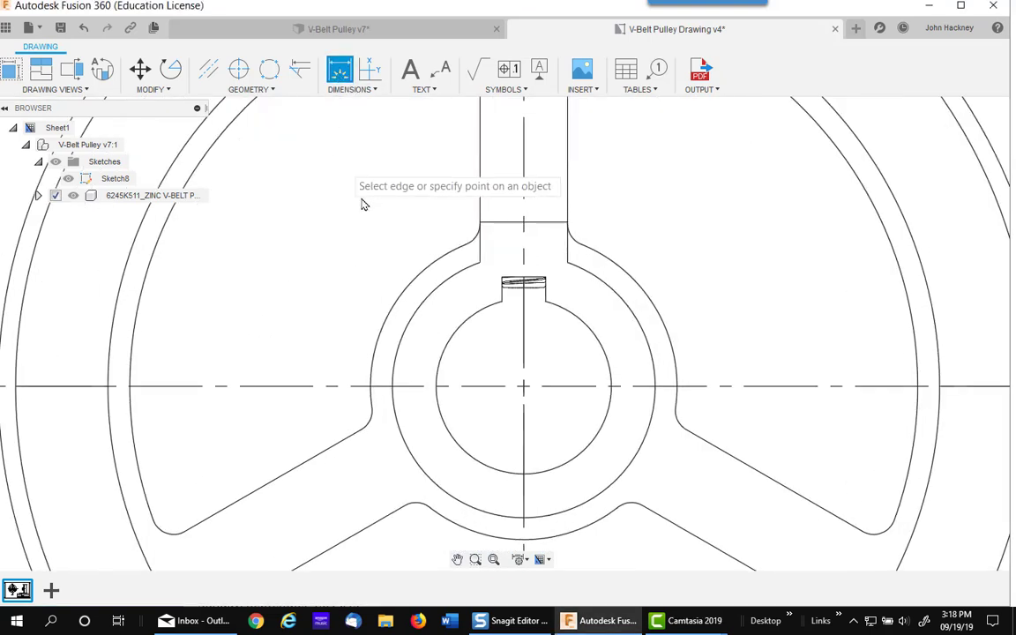
click(502, 281)
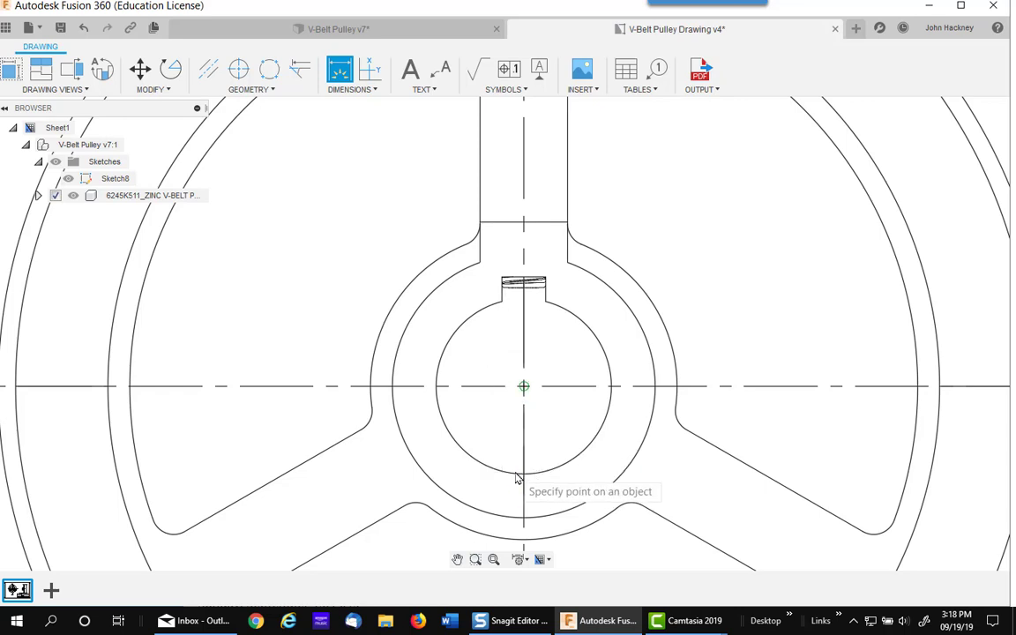
key(Escape)
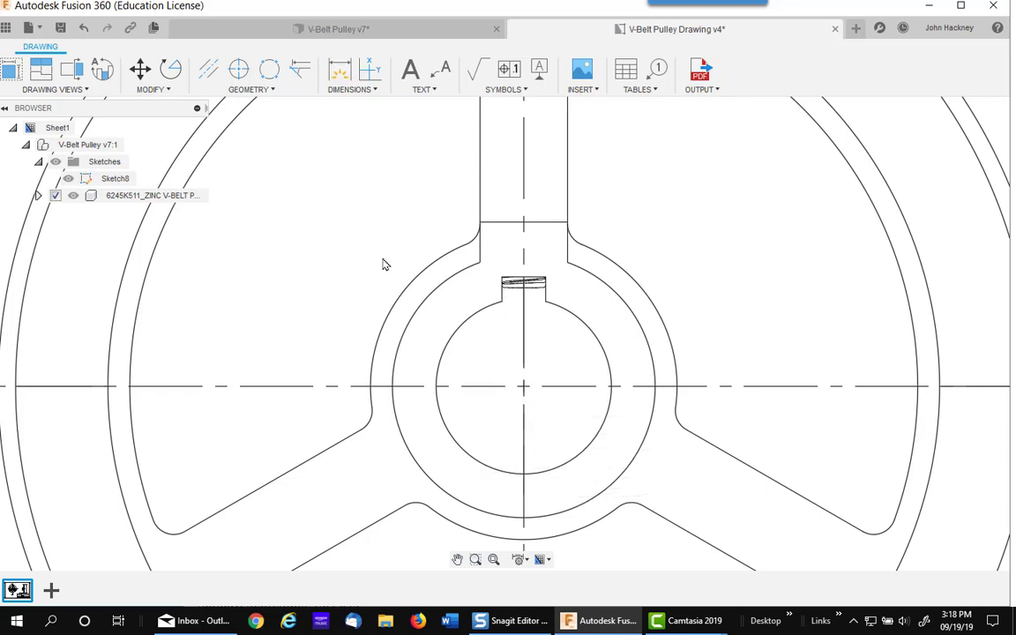
In the pulley design, start a sketch on the hub face and project the bore circle
click(389, 30)
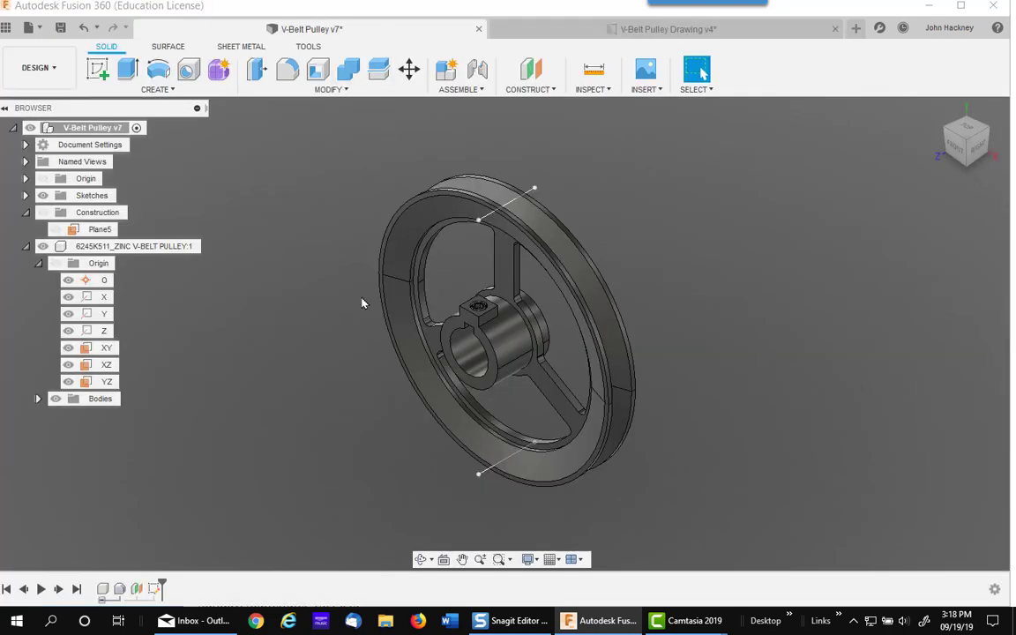
scroll(428, 341, up, 5)
click(483, 324)
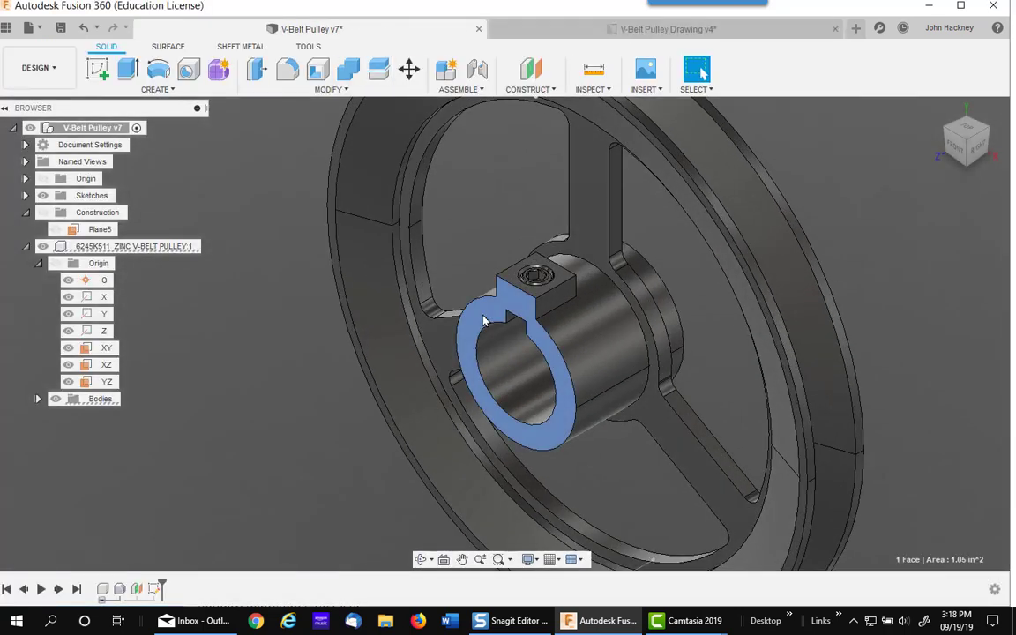
right_click(483, 324)
click(468, 388)
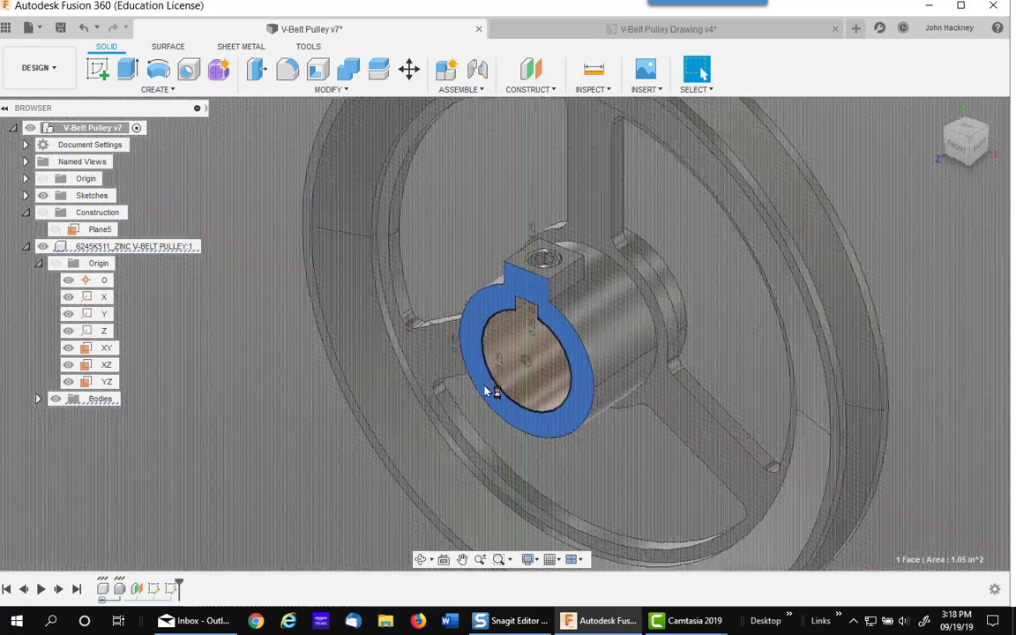
key(p)
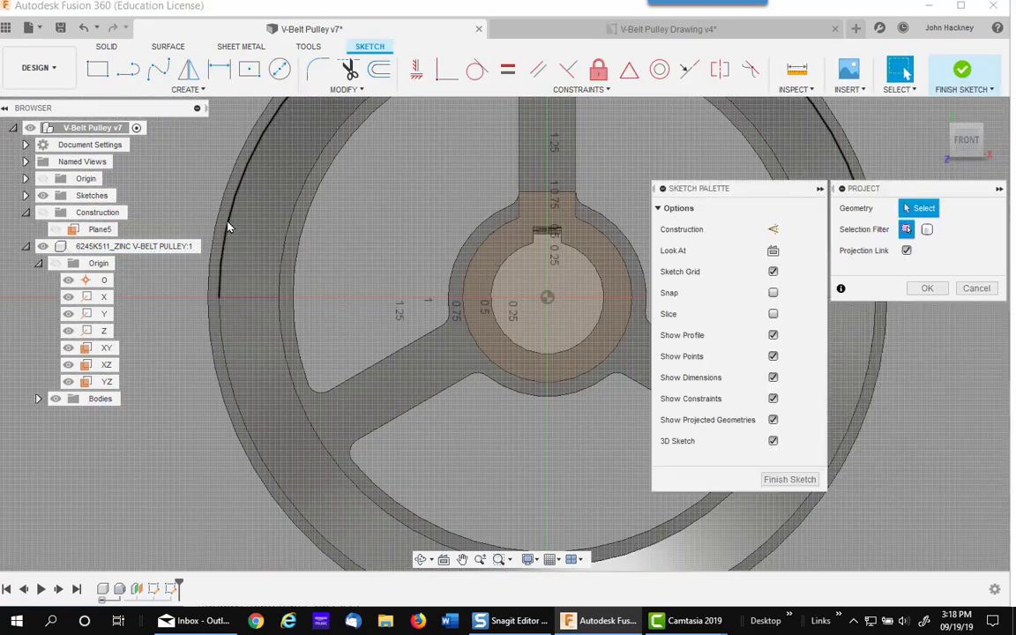
click(534, 351)
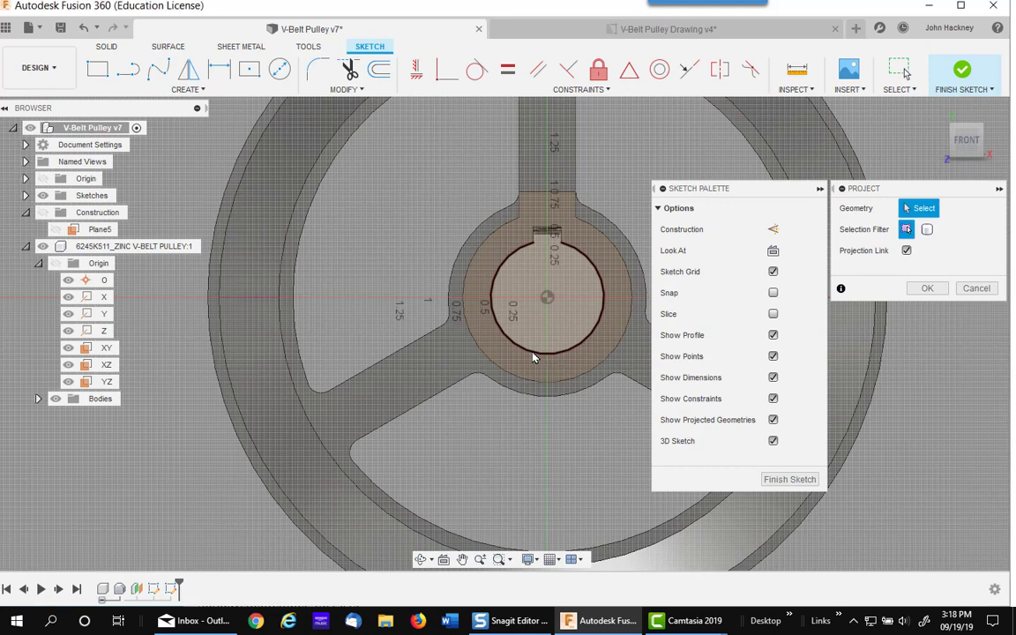
click(926, 288)
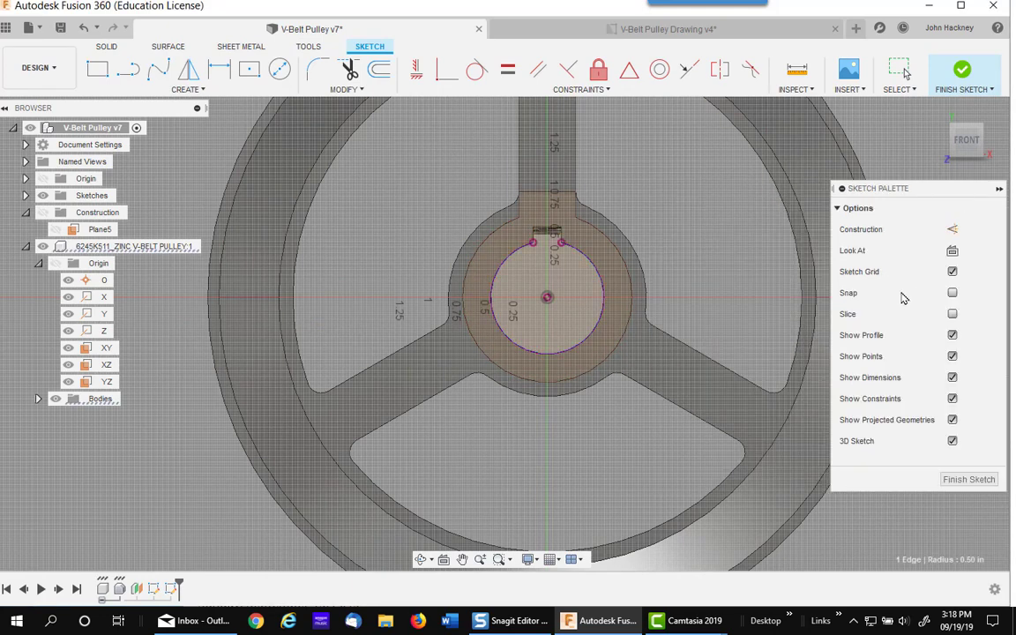
Place a point at the bore circle's bottom, align it vertically with the centre, and finish the sketch
click(194, 92)
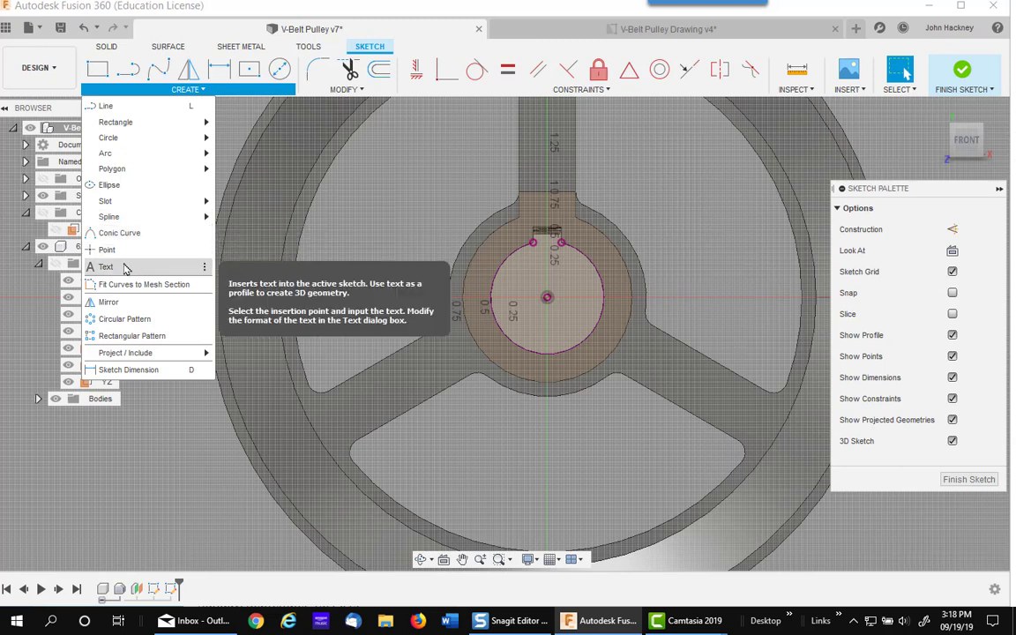
click(107, 250)
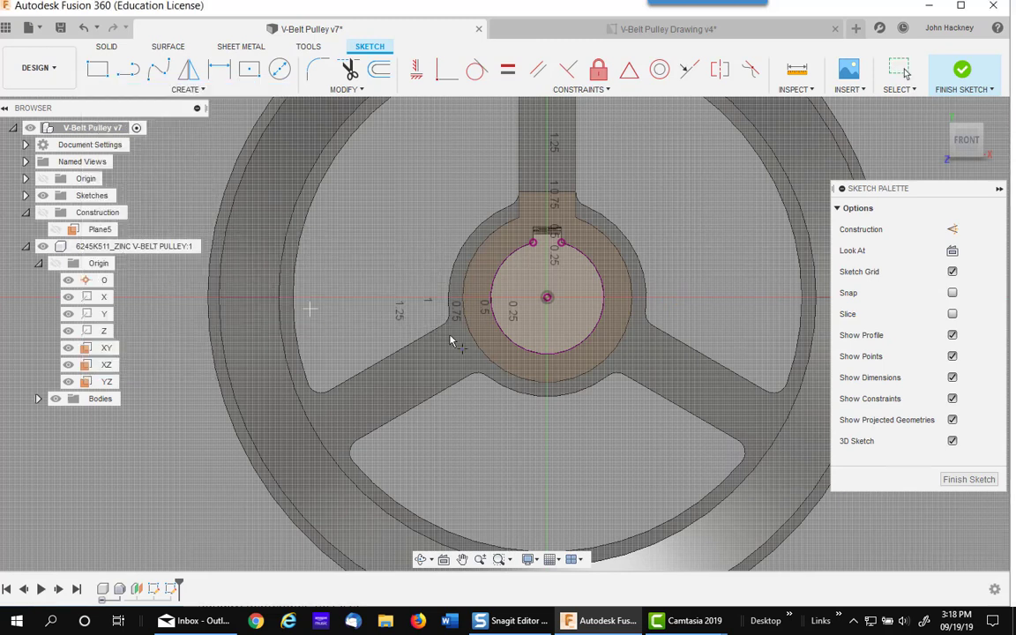
click(568, 351)
click(415, 70)
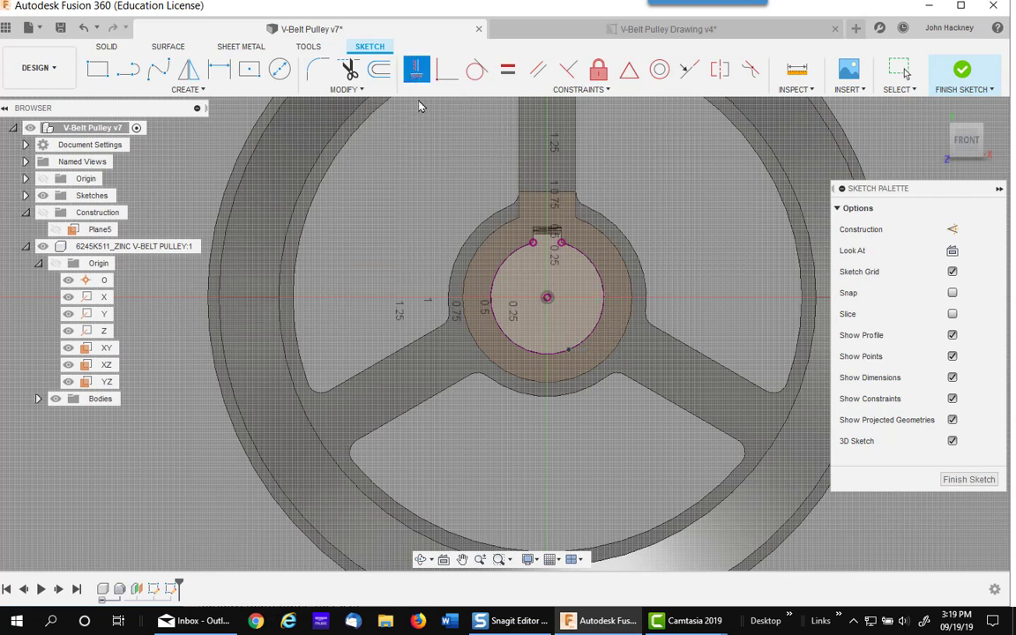
click(569, 351)
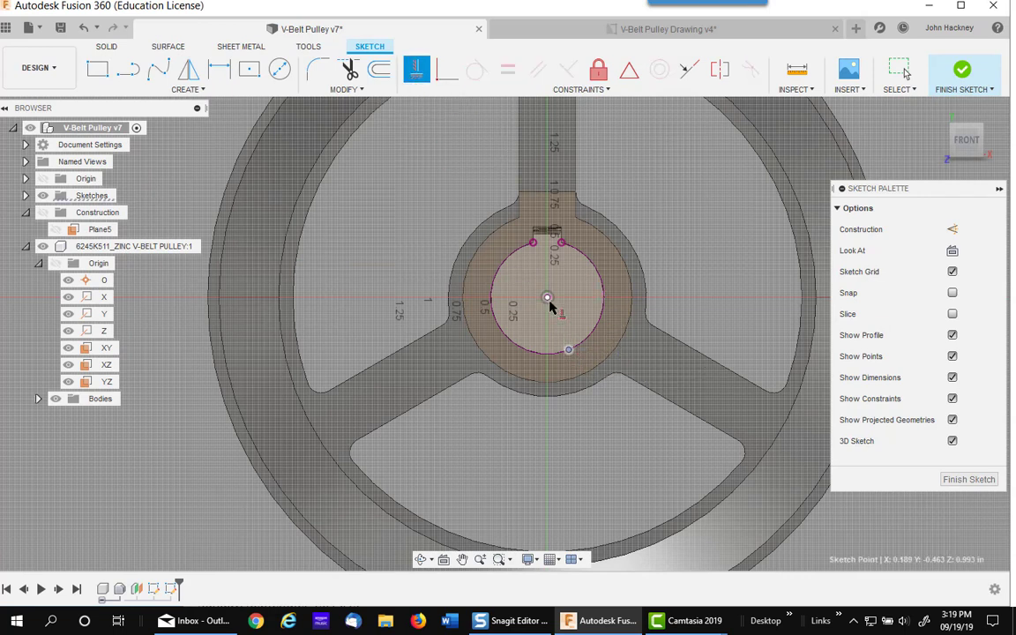
click(546, 298)
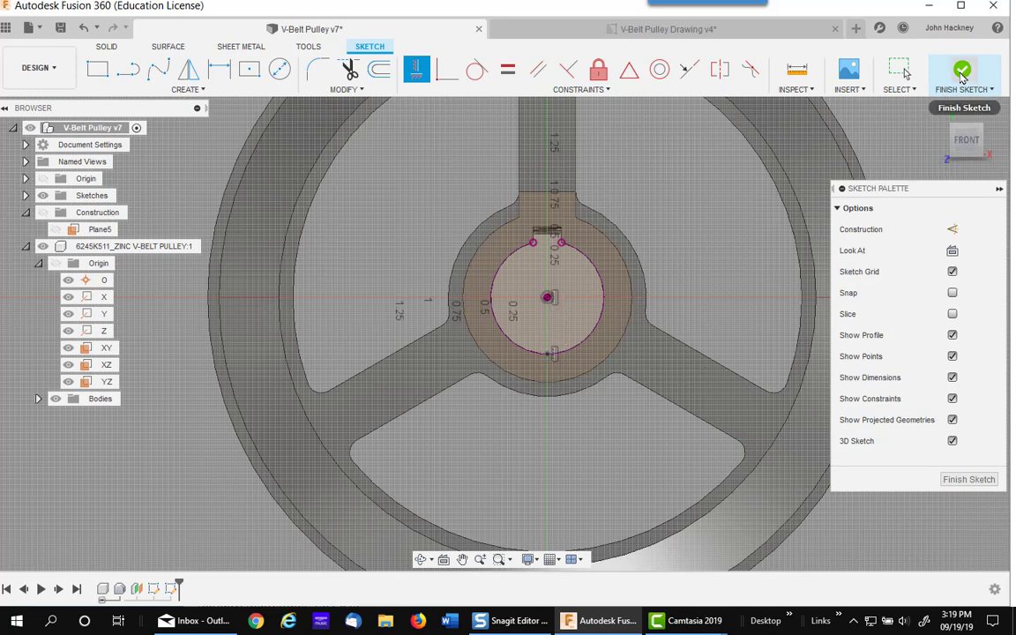
click(961, 71)
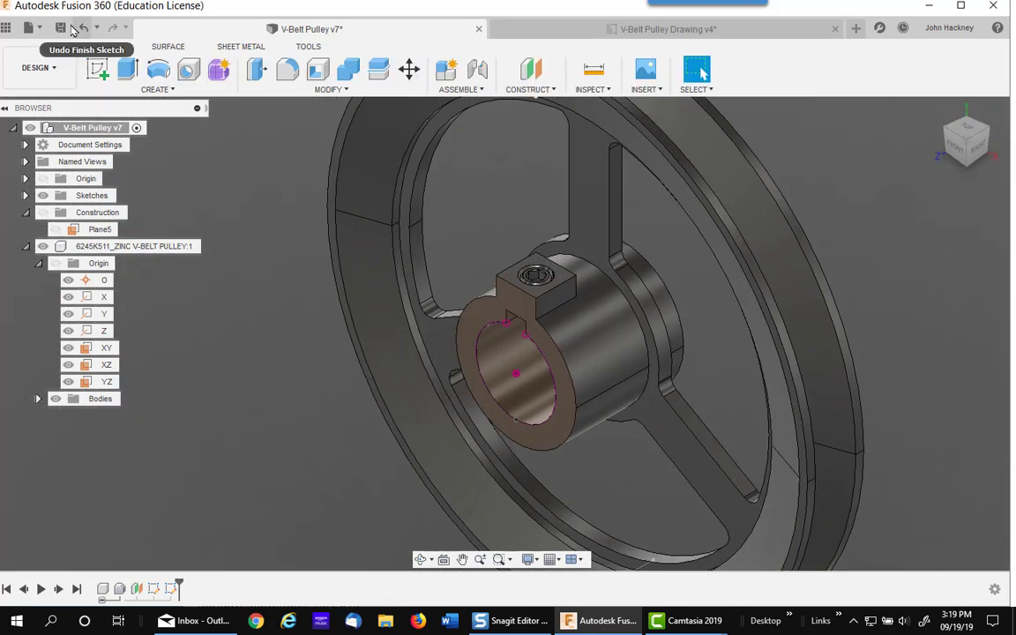
Save the pulley design as v8 and go to the V-Belt Pulley Drawing
click(60, 29)
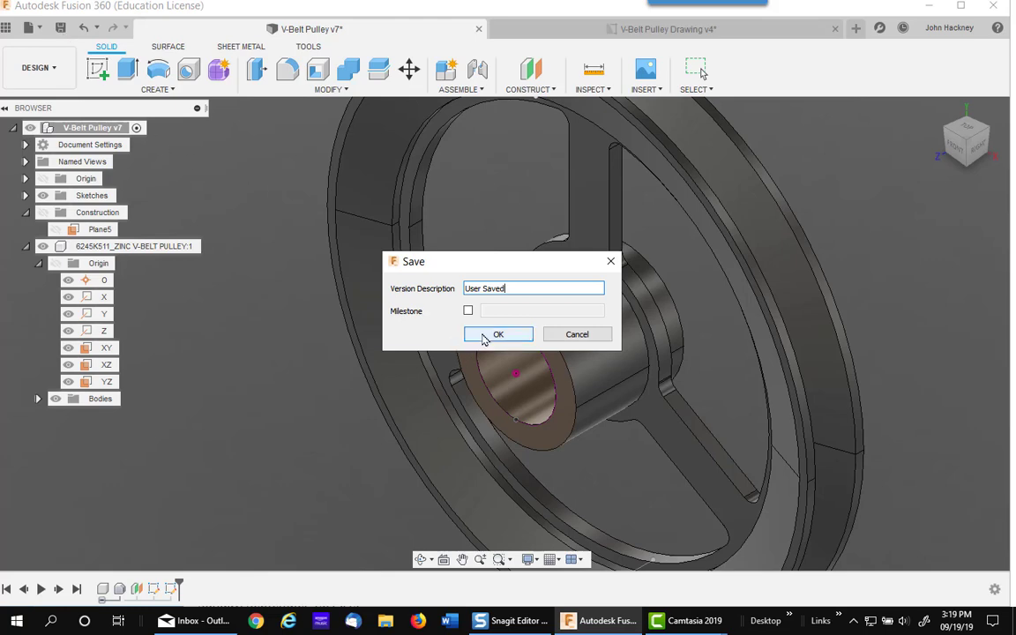
click(492, 334)
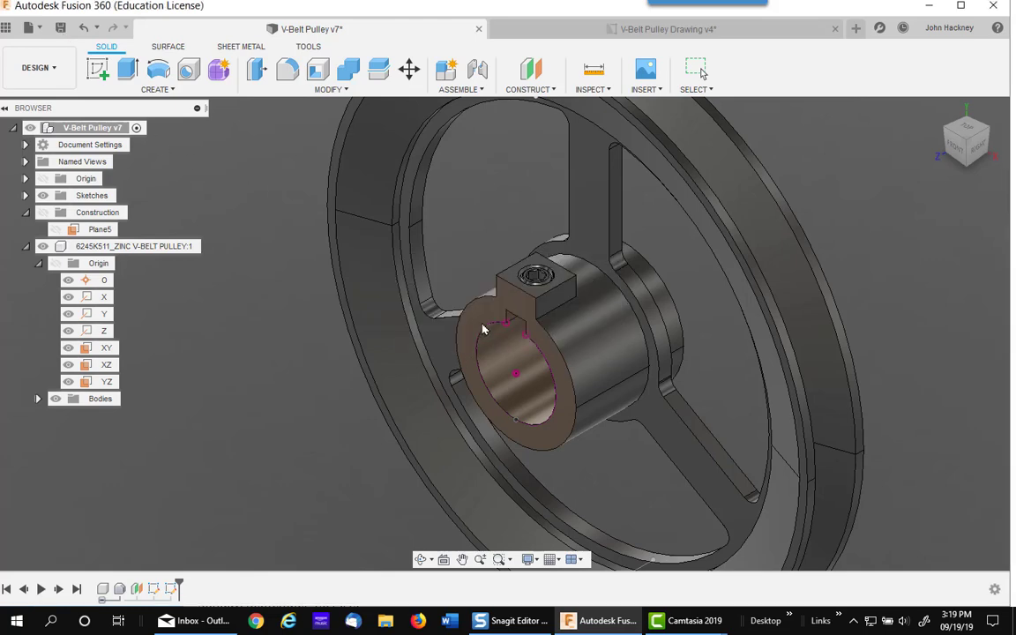
click(621, 34)
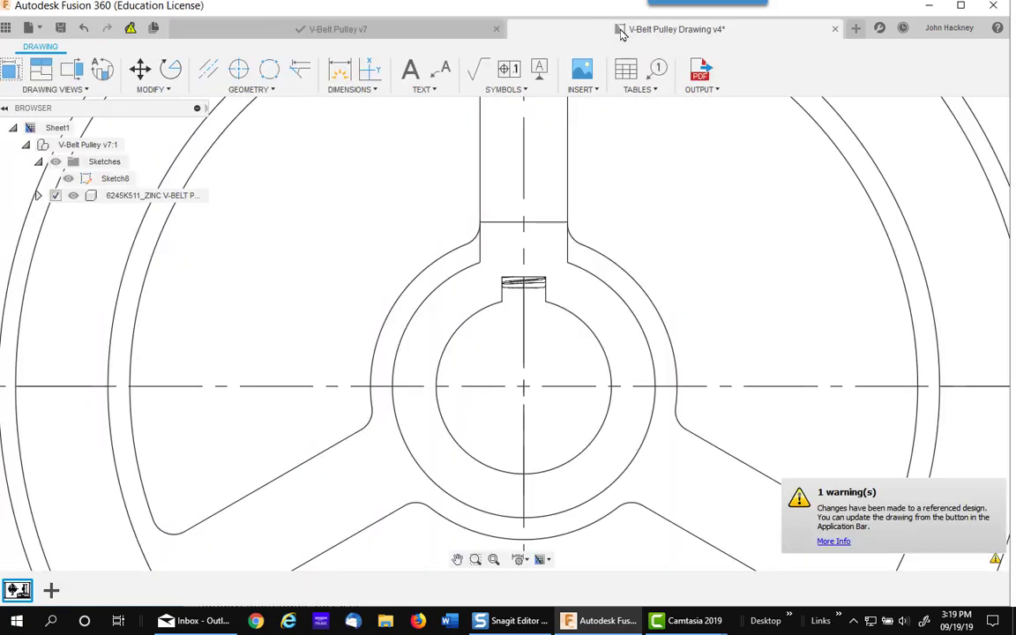
Update the drawing to v8 and make Sketch10 visible
click(129, 28)
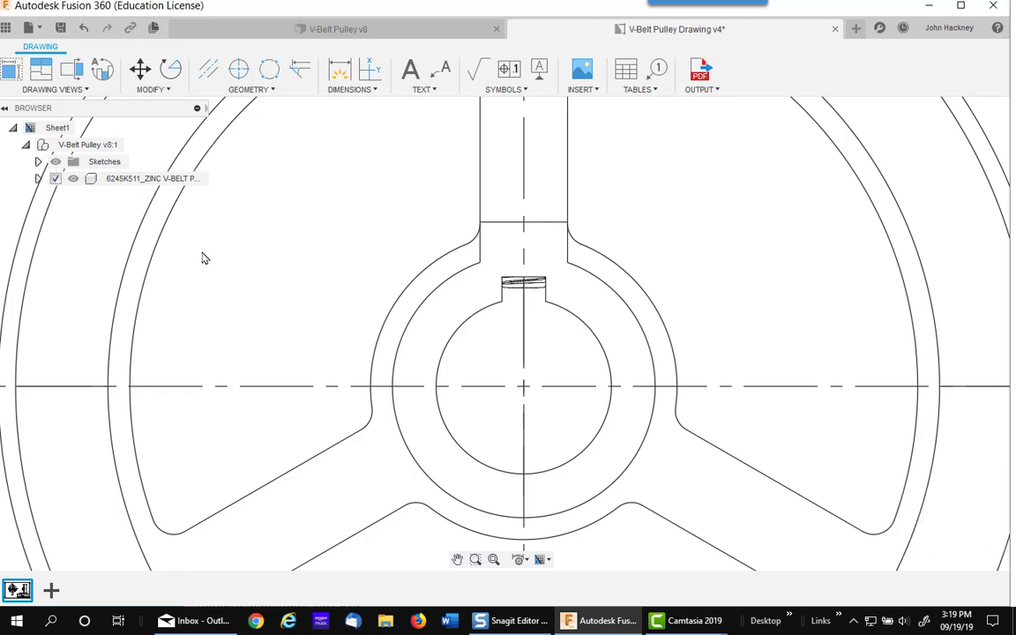
click(39, 162)
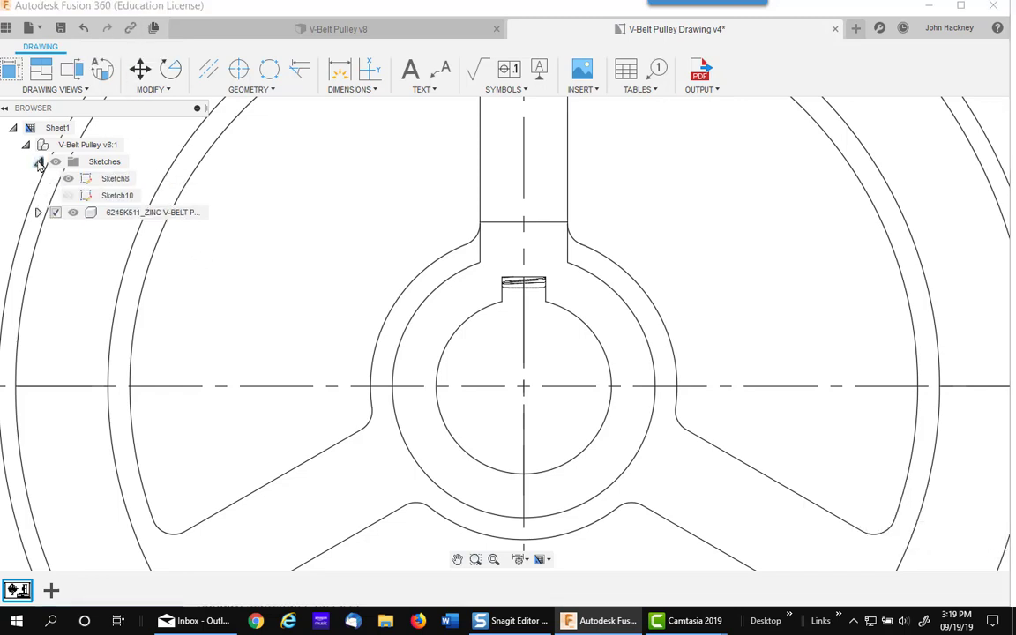
click(67, 195)
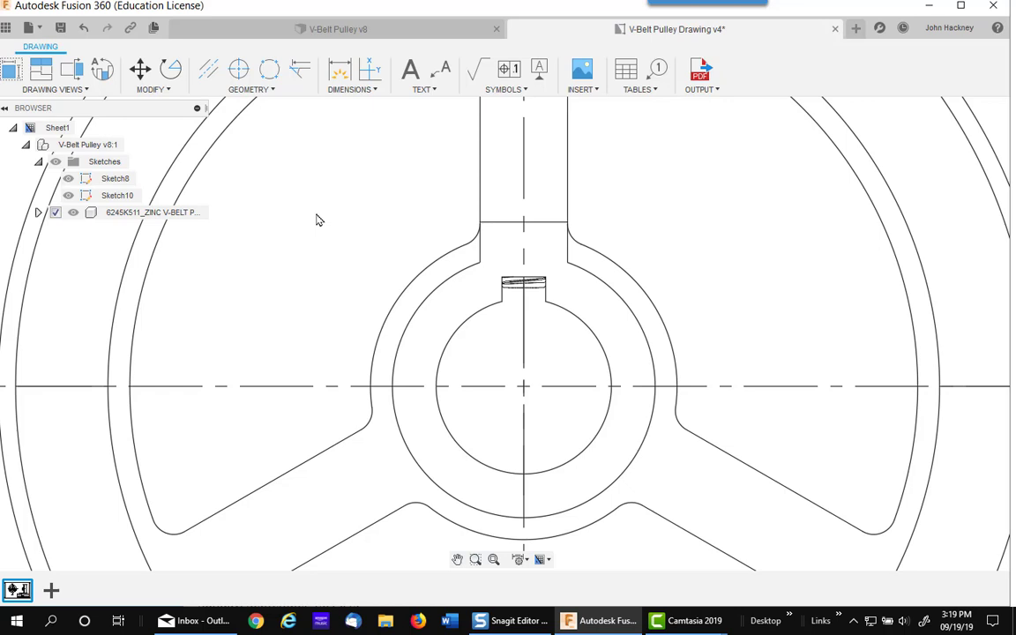
Dimension from the keyway's top corner to the bore's bottom point as 1.13, left of the hub
click(338, 72)
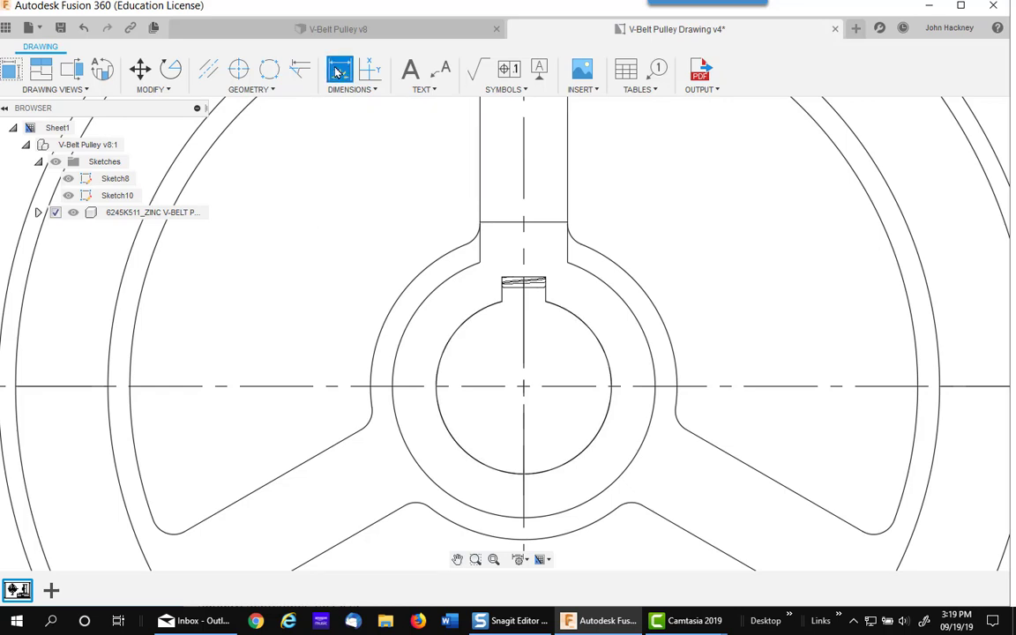
click(502, 280)
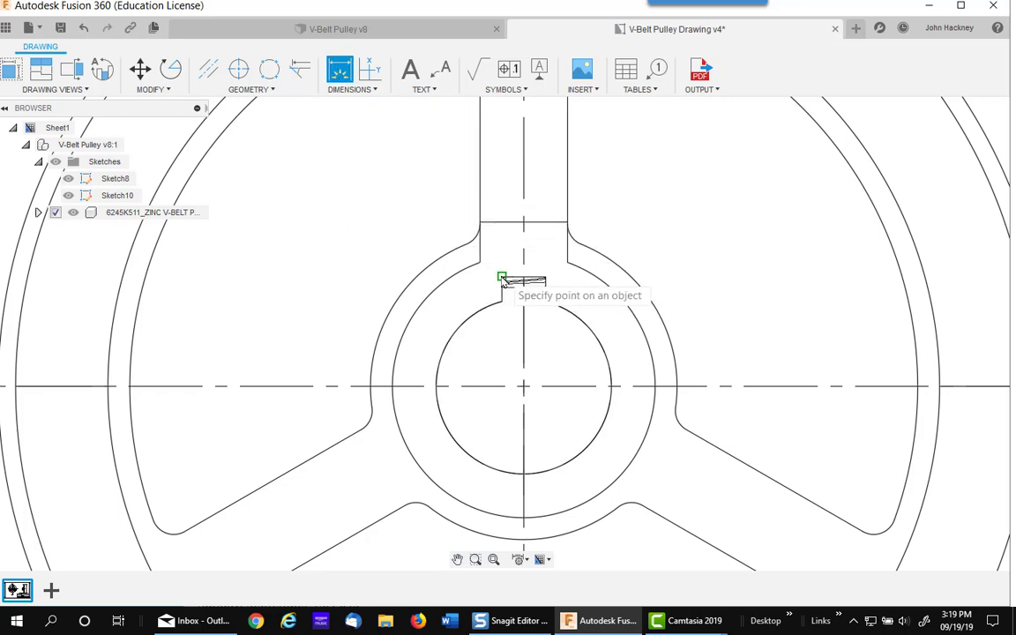
click(524, 474)
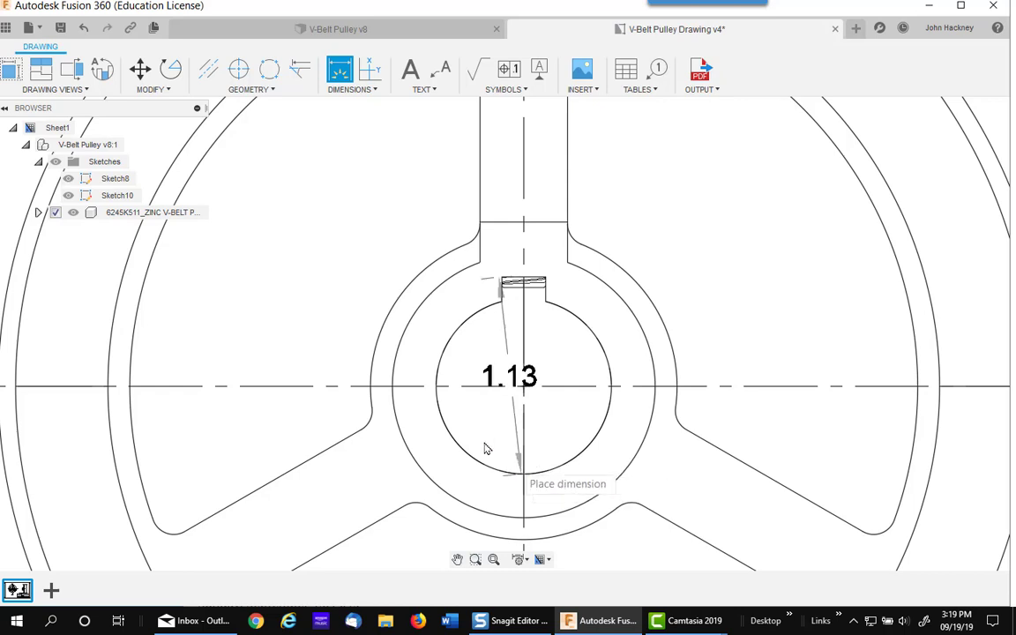
click(290, 289)
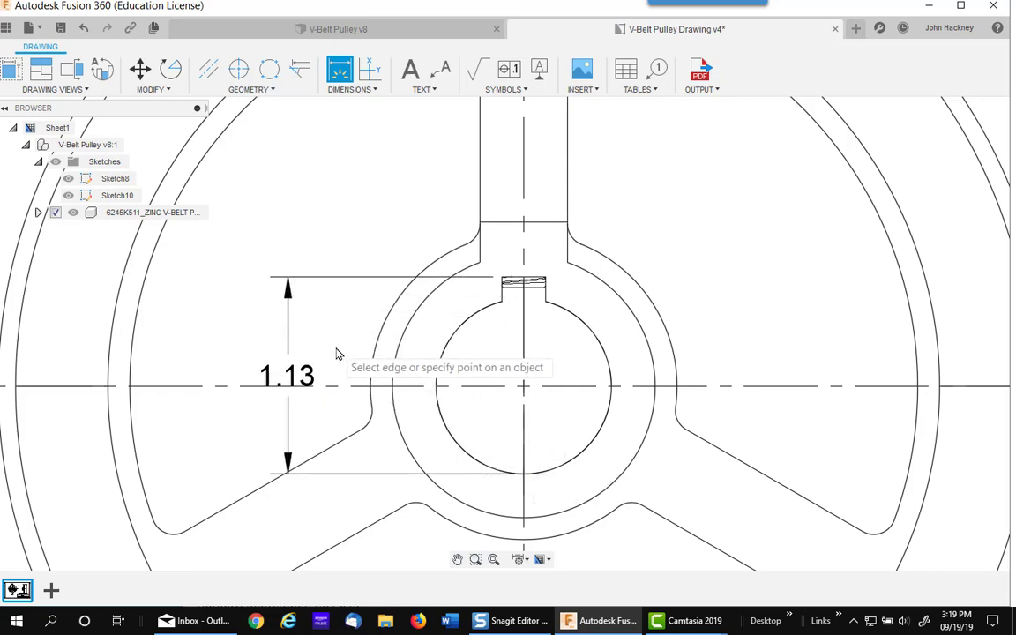
key(Escape)
Move the 1.13 dimension text higher up
click(306, 377)
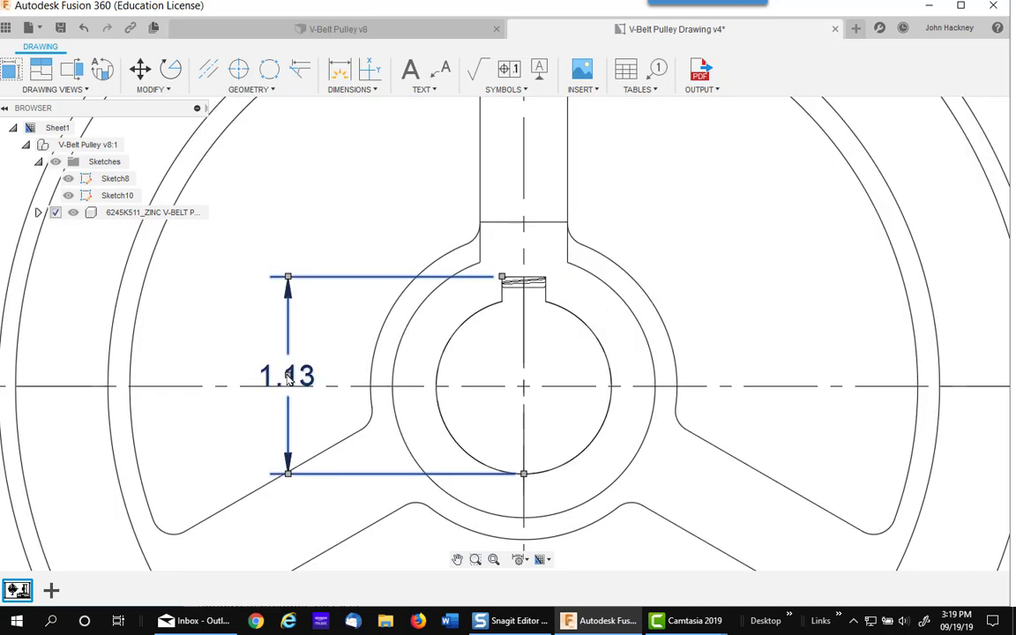
drag(289, 377, 289, 348)
click(374, 216)
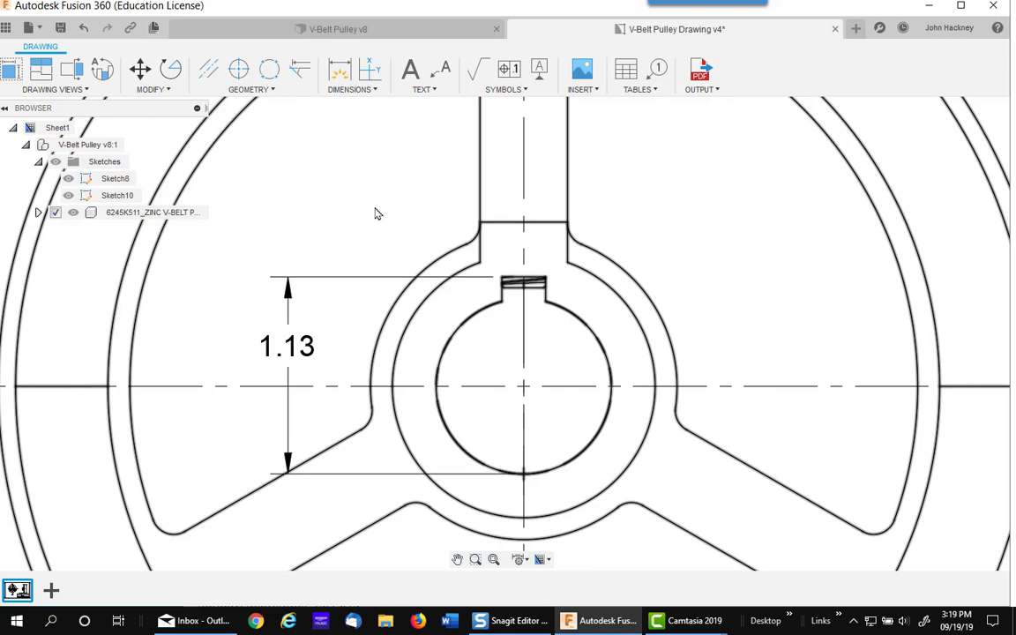